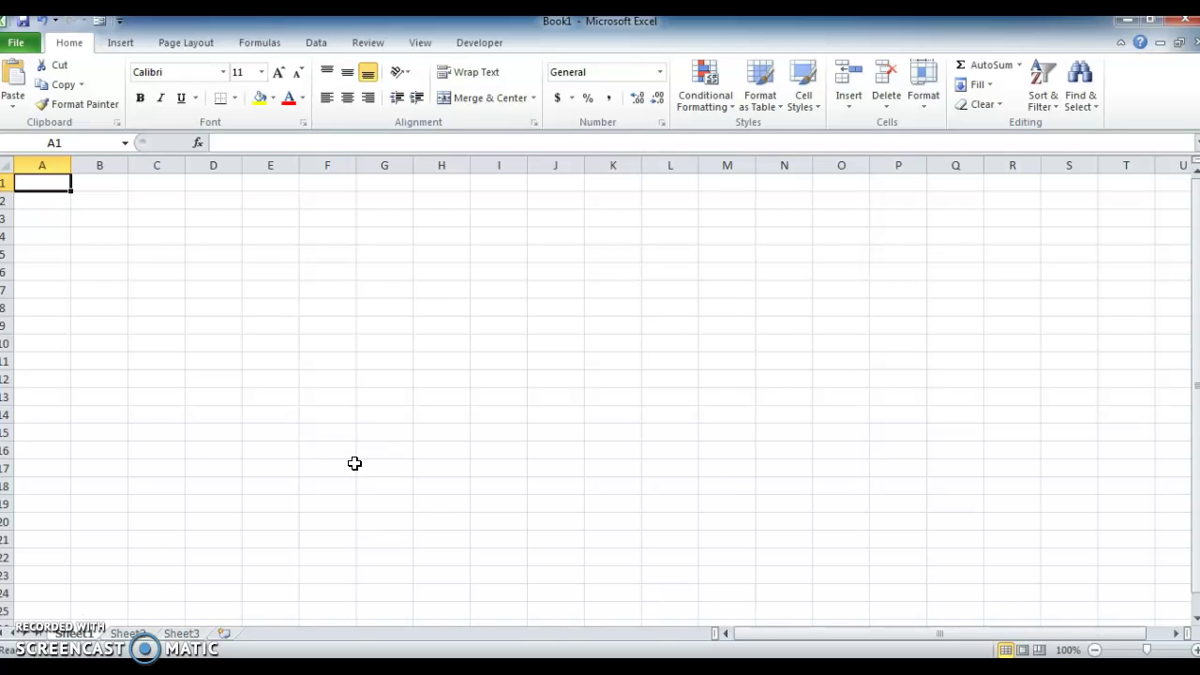
Switch to Sheet2 and go to cell D4, beside the tag strings in B4:B6.
key(ctrl+Page_Down)
key(Left)
key(Left)
key(Left)
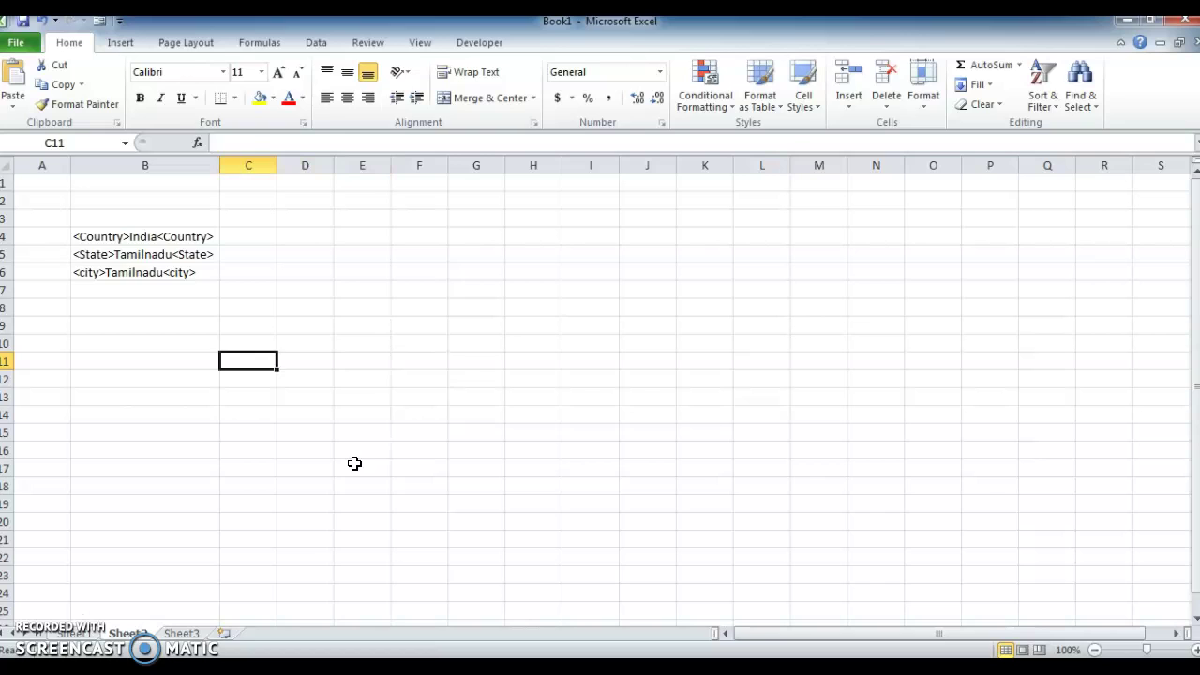
key(ctrl+Up)
key(ctrl+Up)
key(ctrl+Up)
key(ctrl+Down)
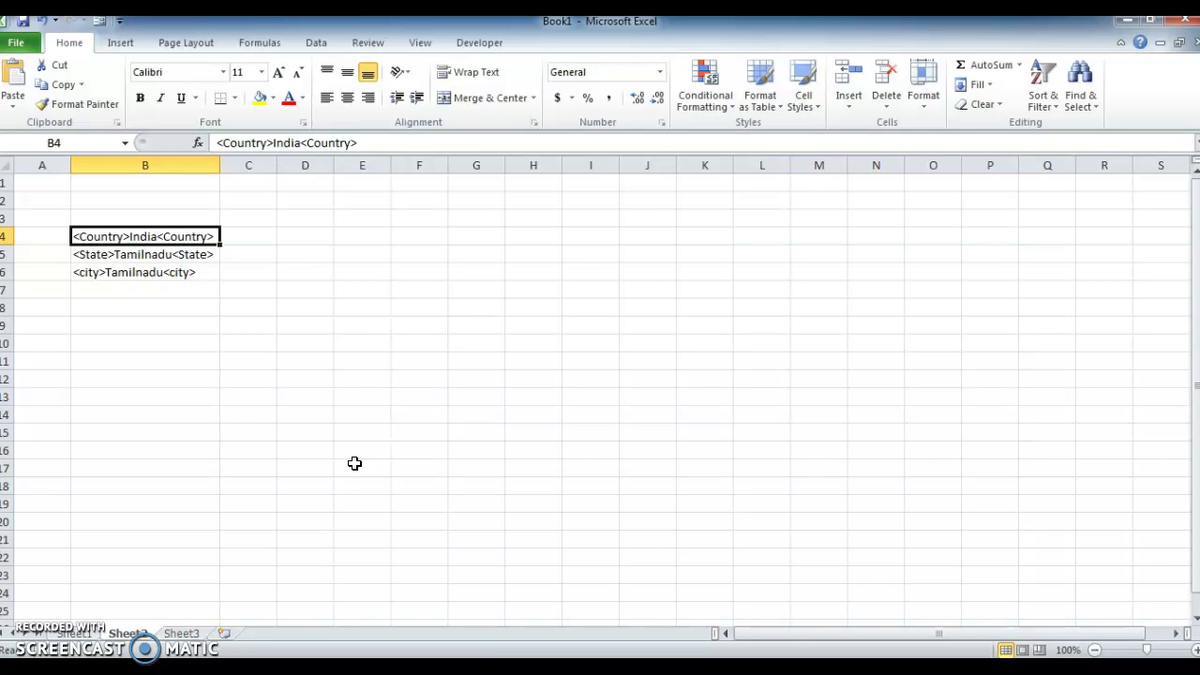
key(Up)
key(Up)
key(Down)
key(Down)
key(Right)
key(Right)
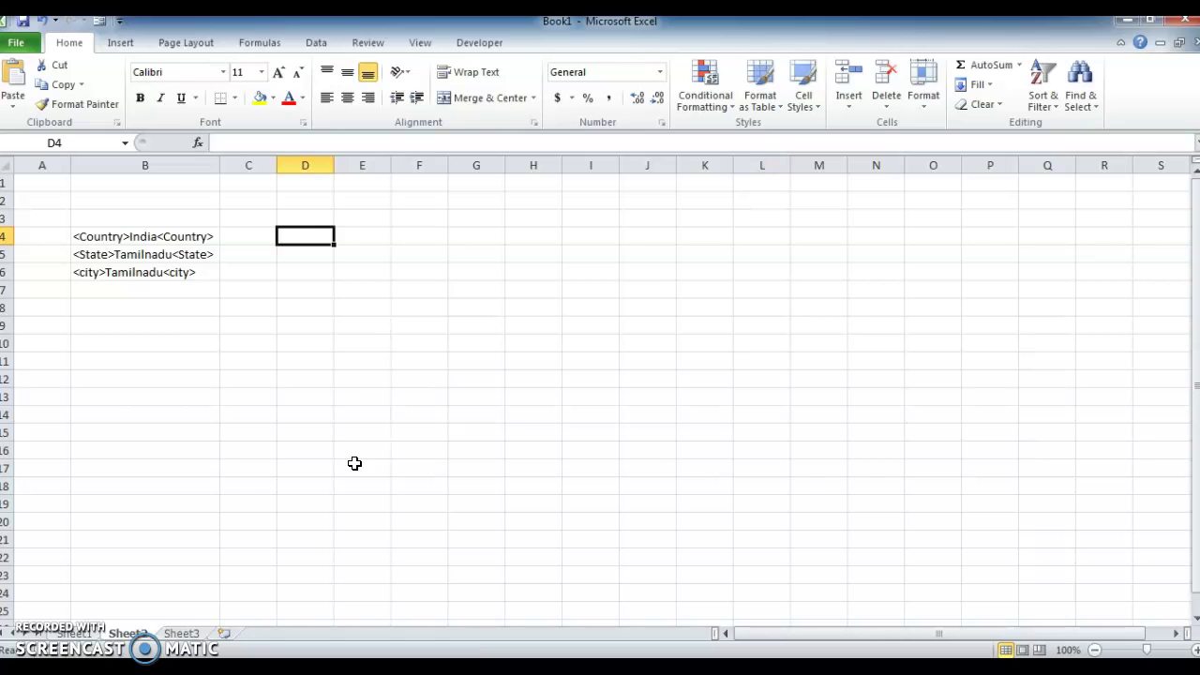
In D4, begin =MID(B4,SEARCH(">",B4,1)+1 so extraction starts after the first '>'.
text(=mid)
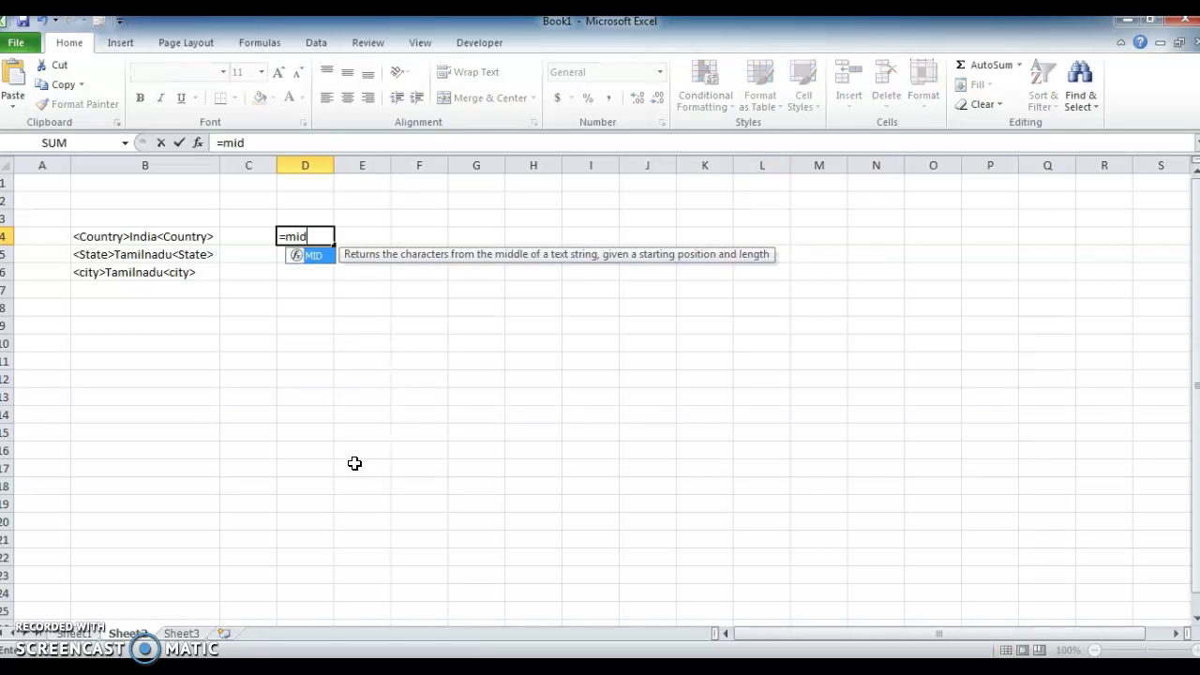
key(Tab)
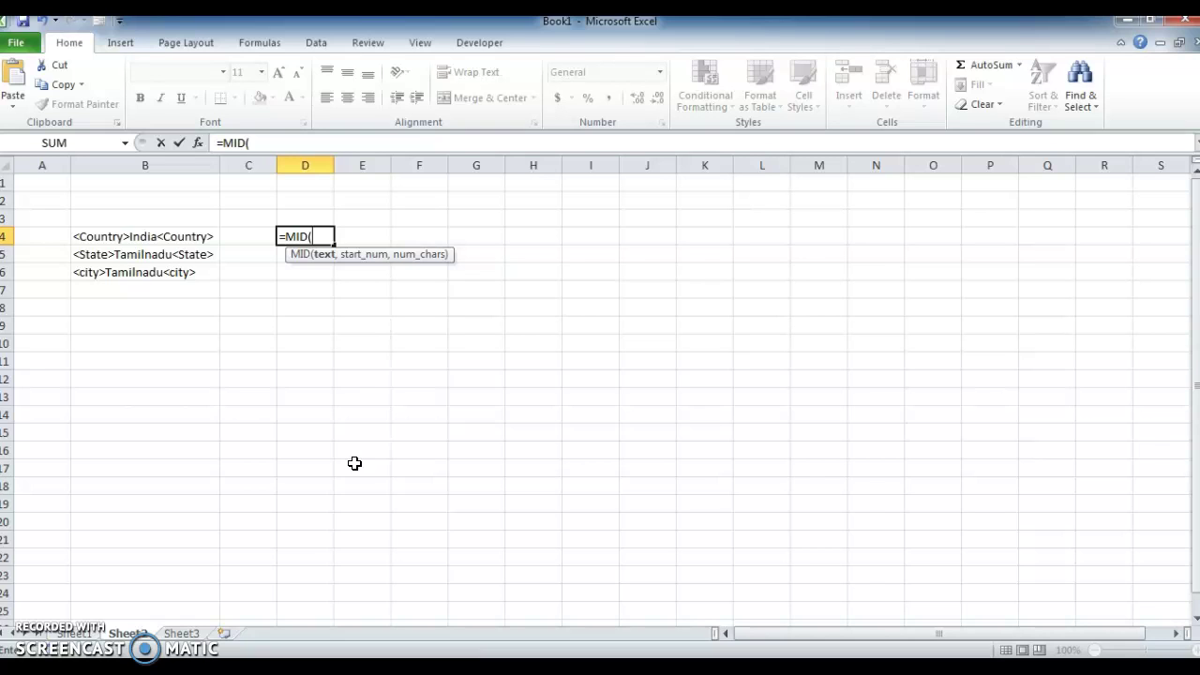
key(Left)
key(Left)
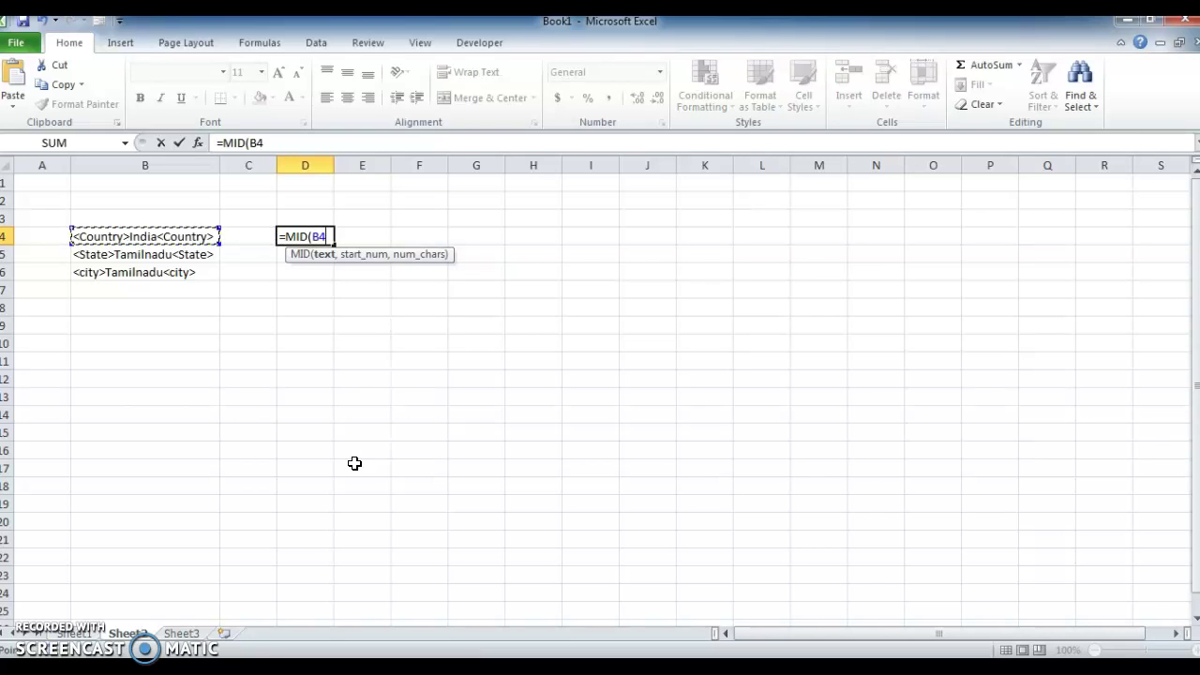
text(,)
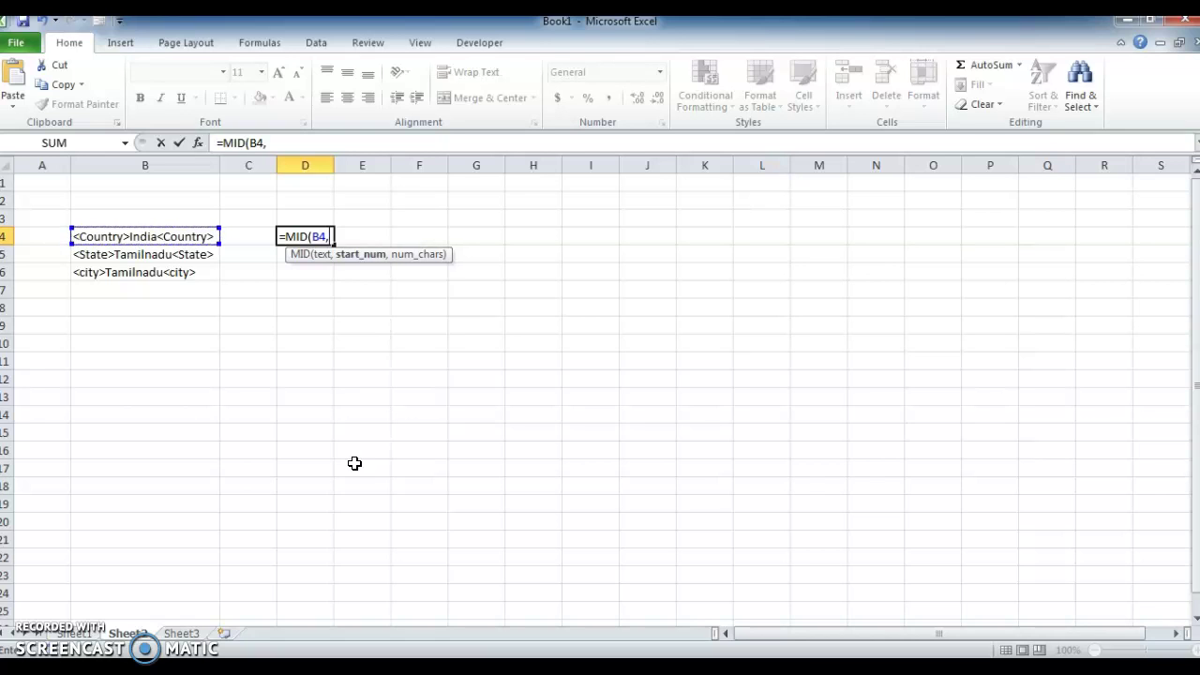
text(sear)
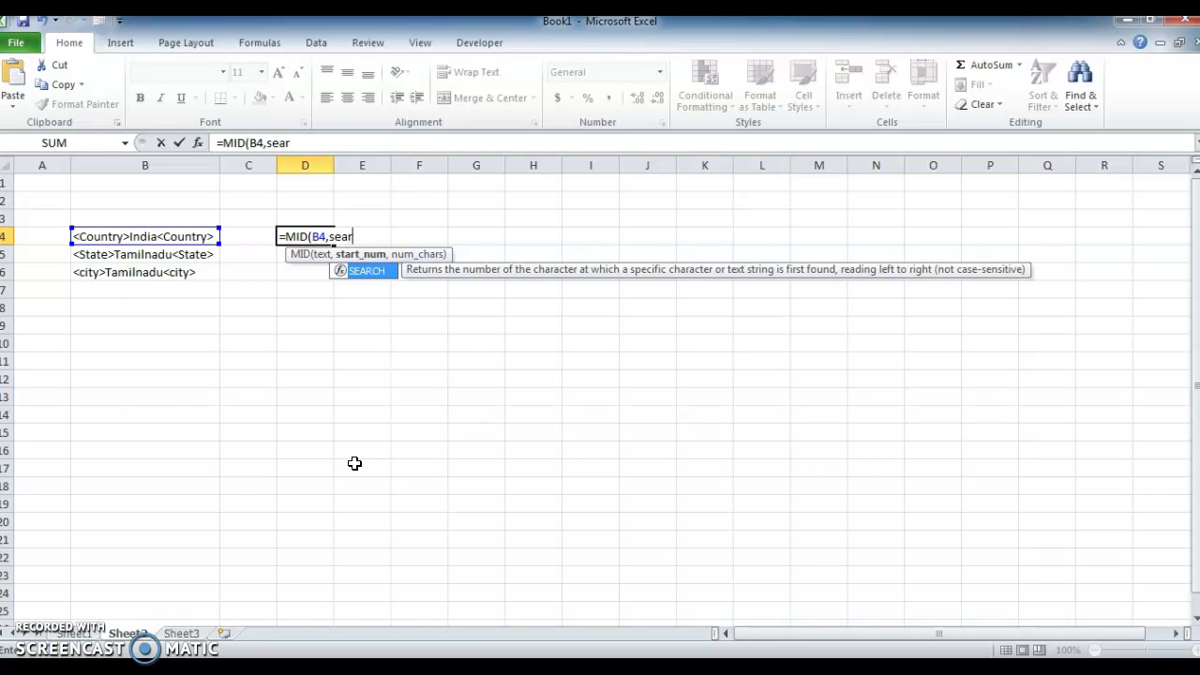
key(Tab)
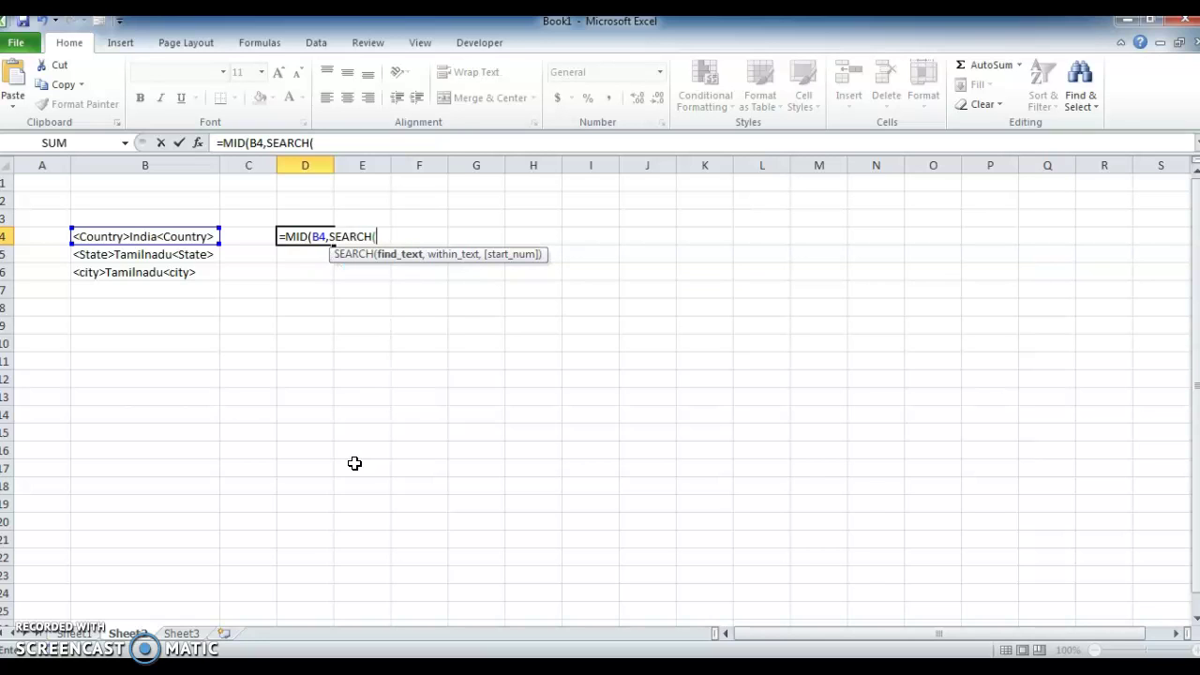
text(">",)
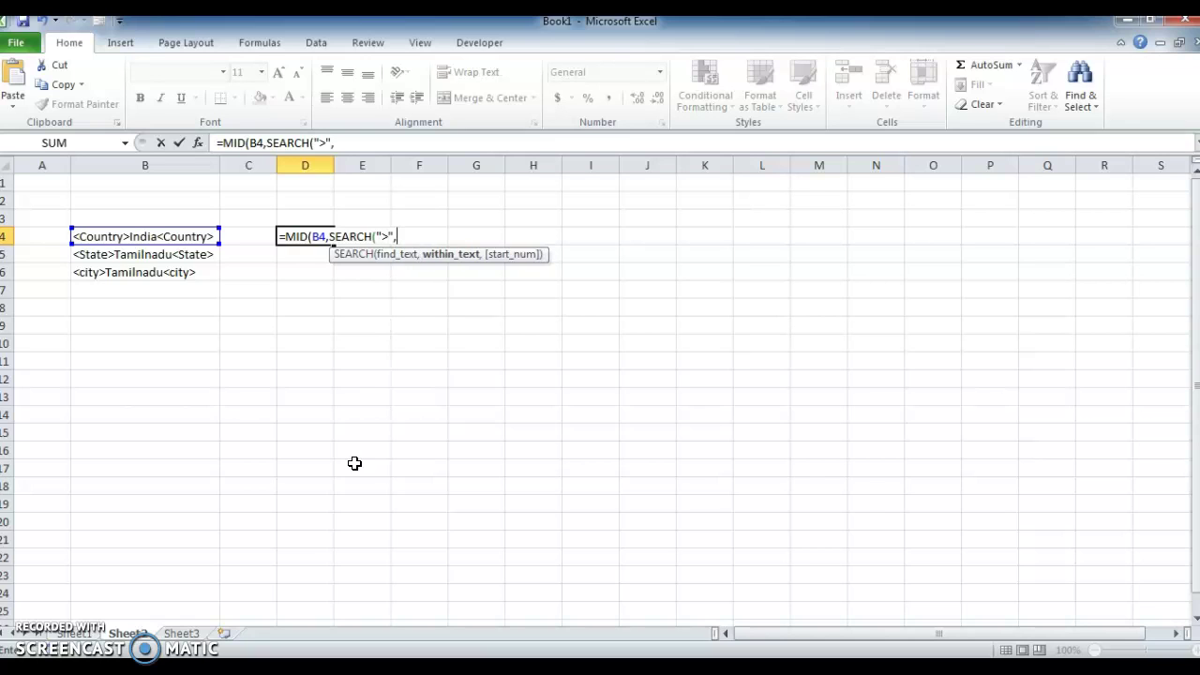
key(Left)
key(Left)
text(,)
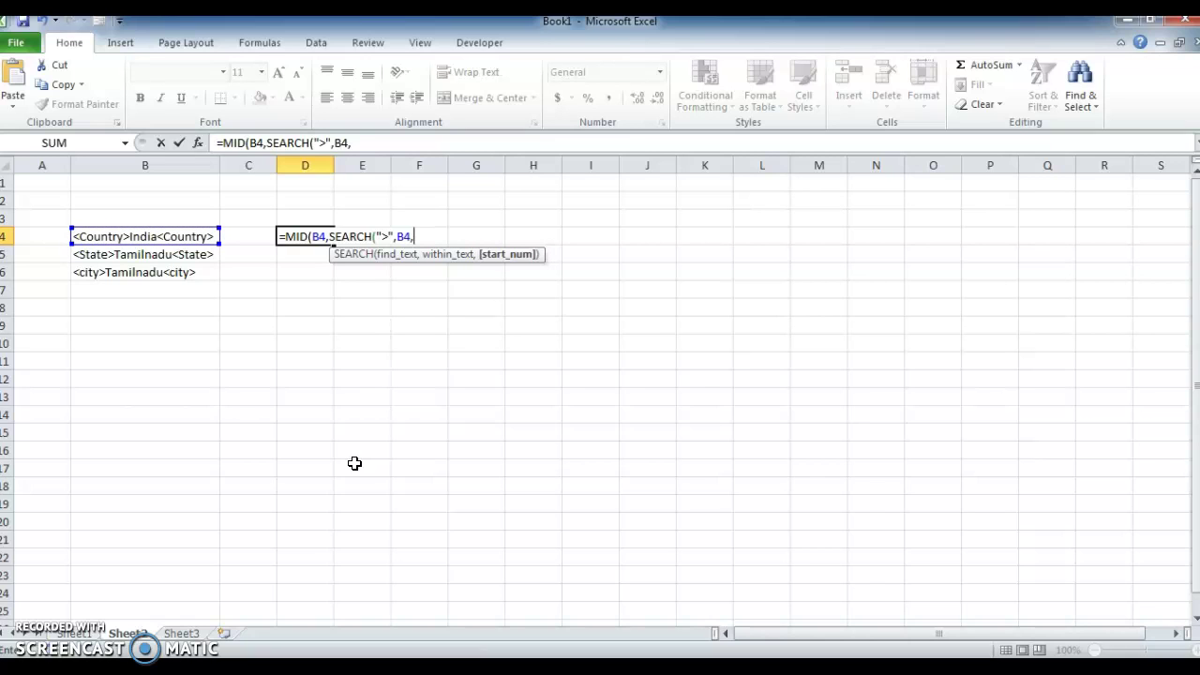
text(1))
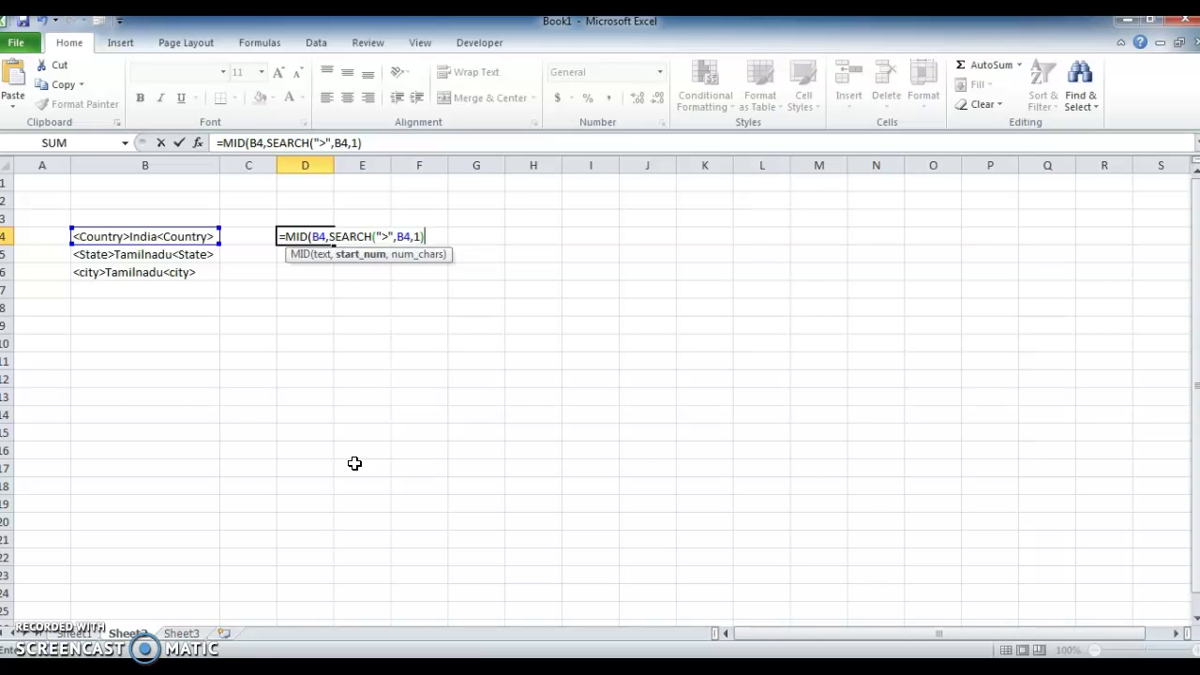
text(+1)
Finish D4 with ,SEARCH("<",B4,SEARCH(">",B4,1)+1)) and accept Excel's correction, yielding India<Country>.
text(,sea)
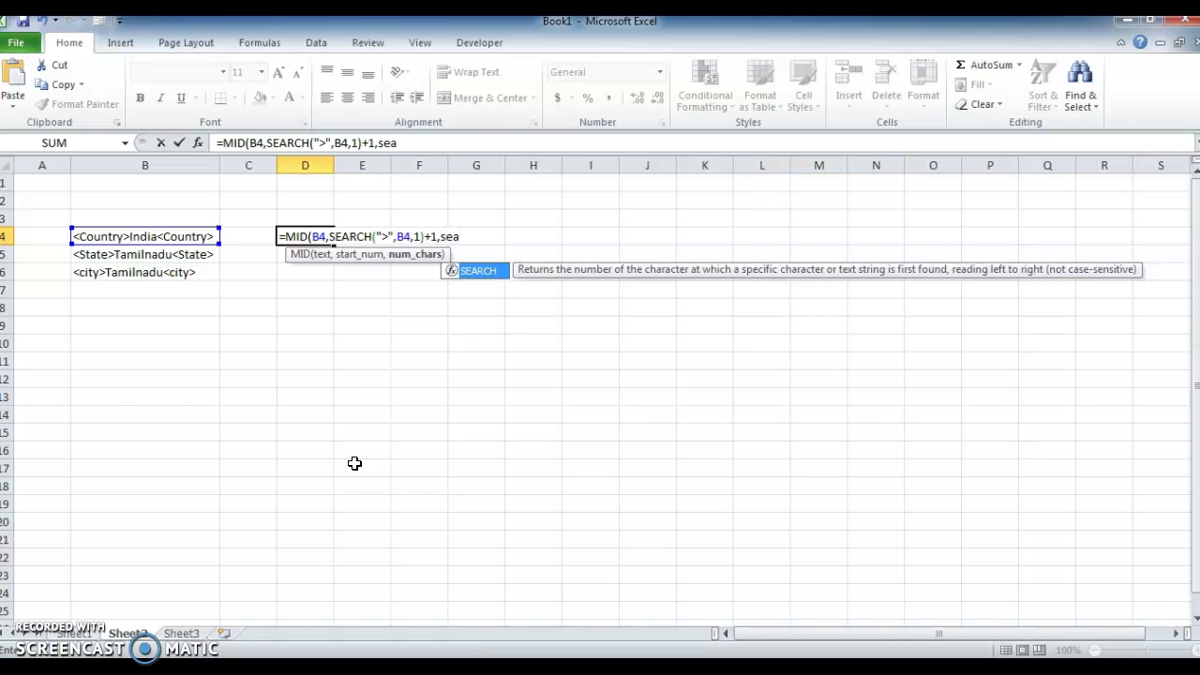
key(Tab)
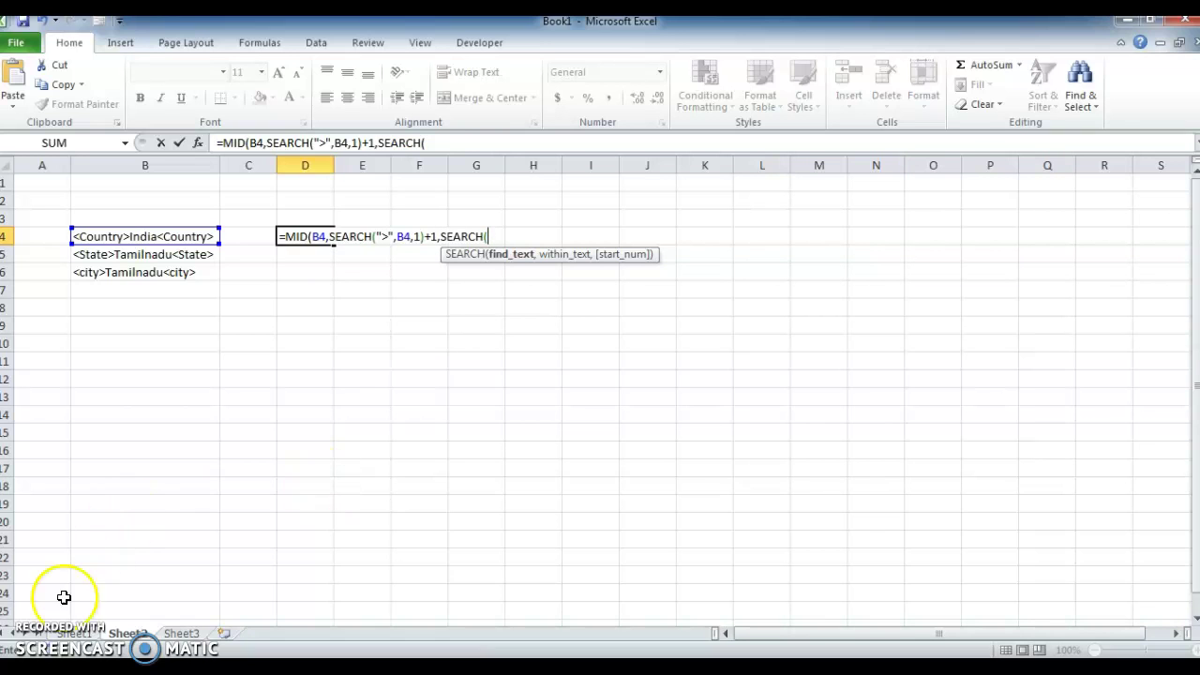
click(497, 237)
text(")
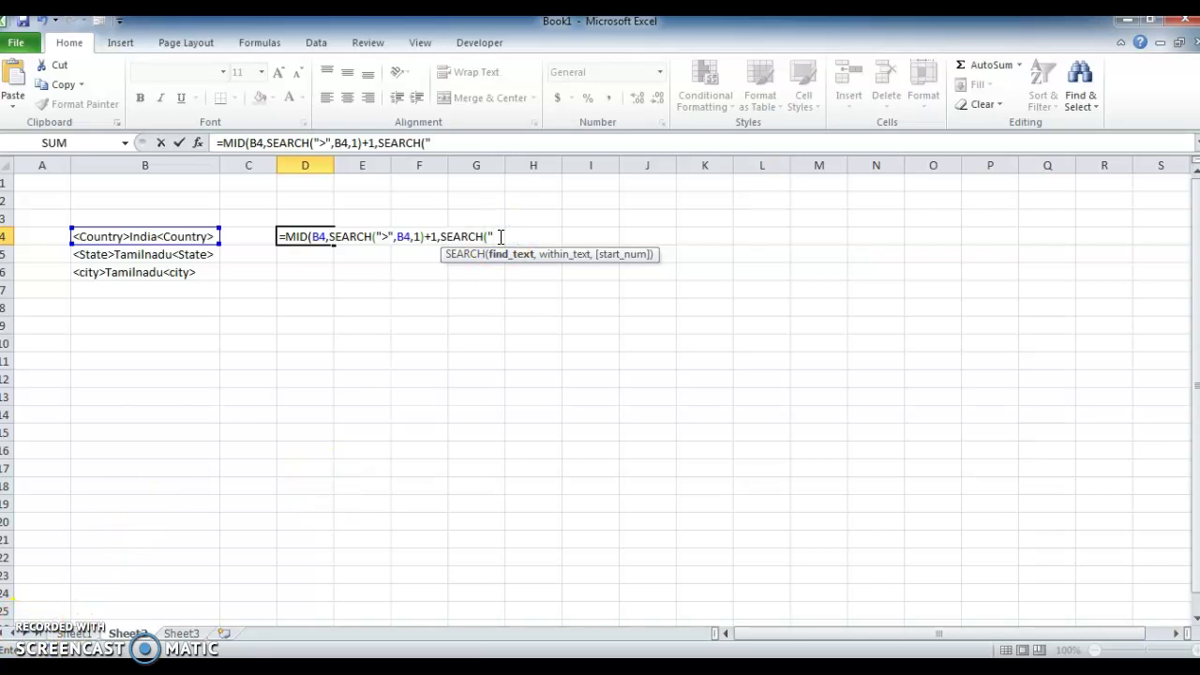
text(<",)
key(Left)
key(Left)
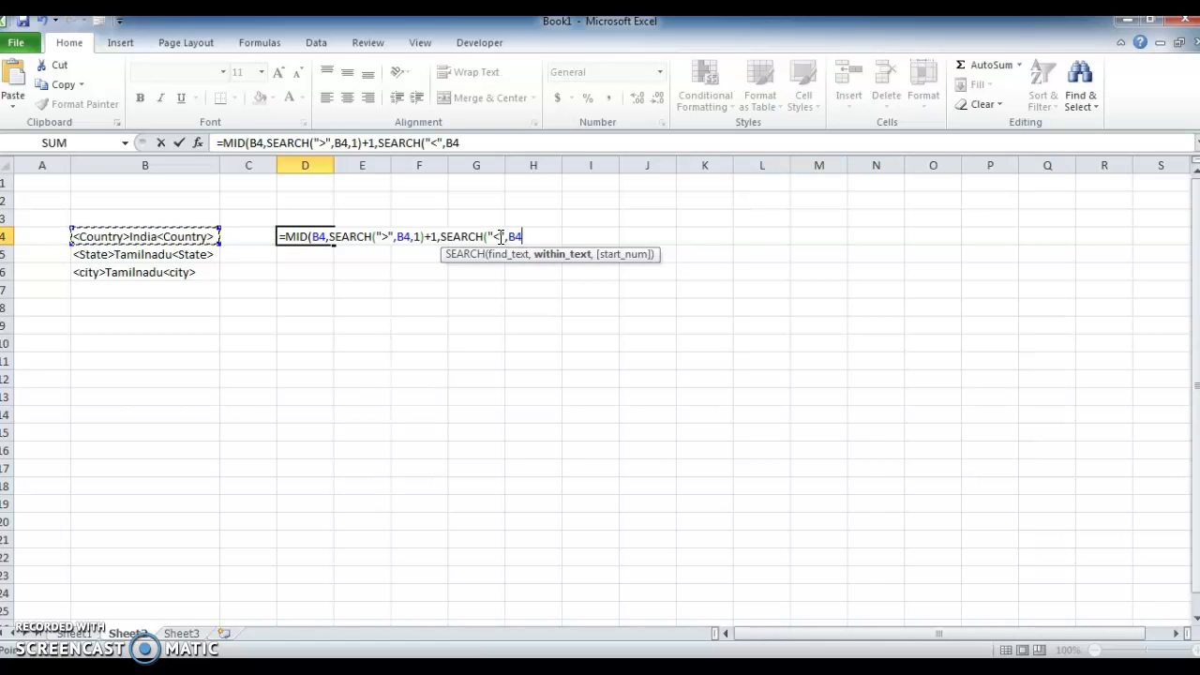
text(,)
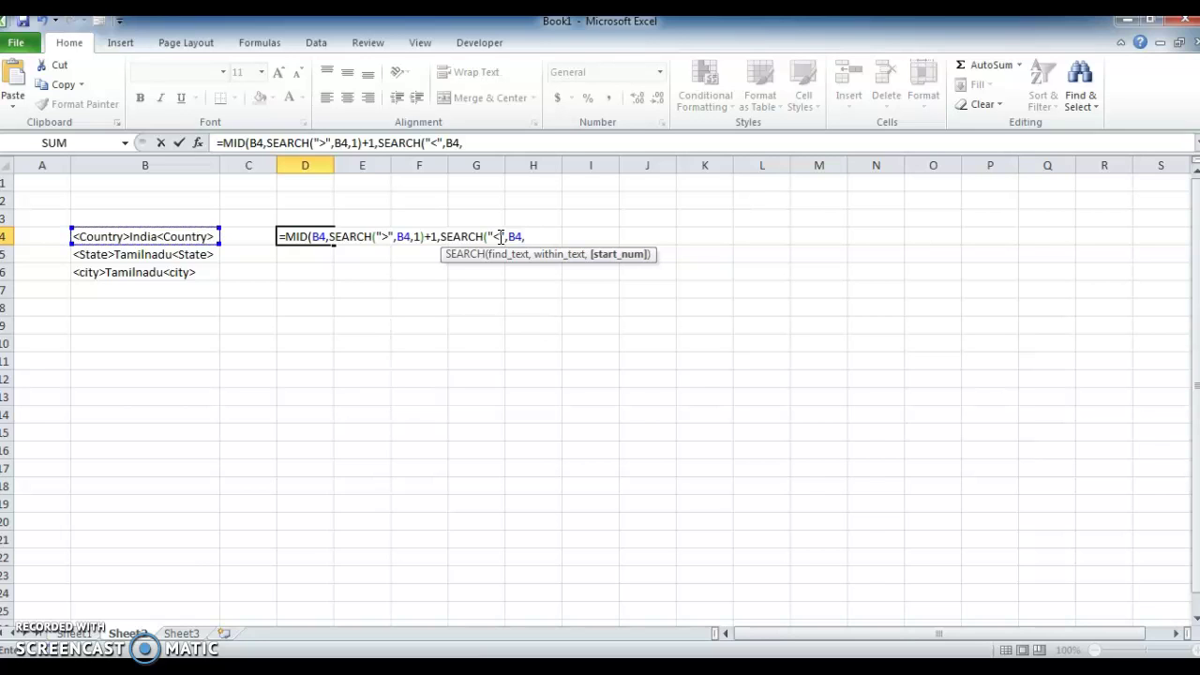
text(sear)
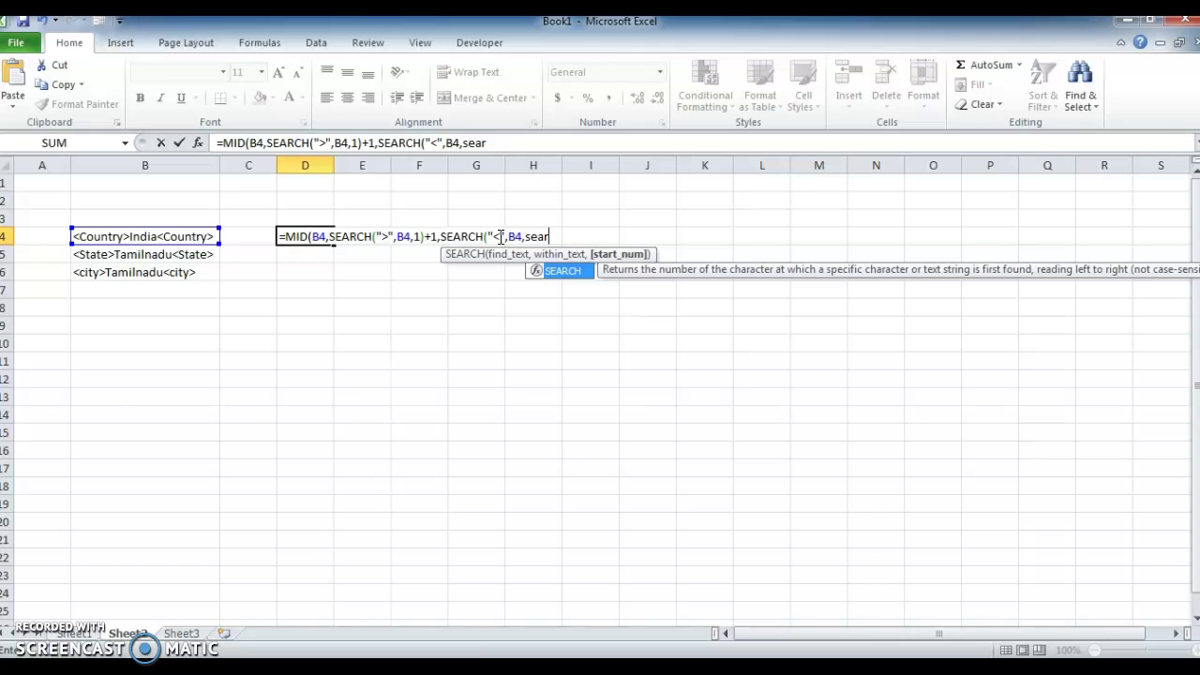
key(Tab)
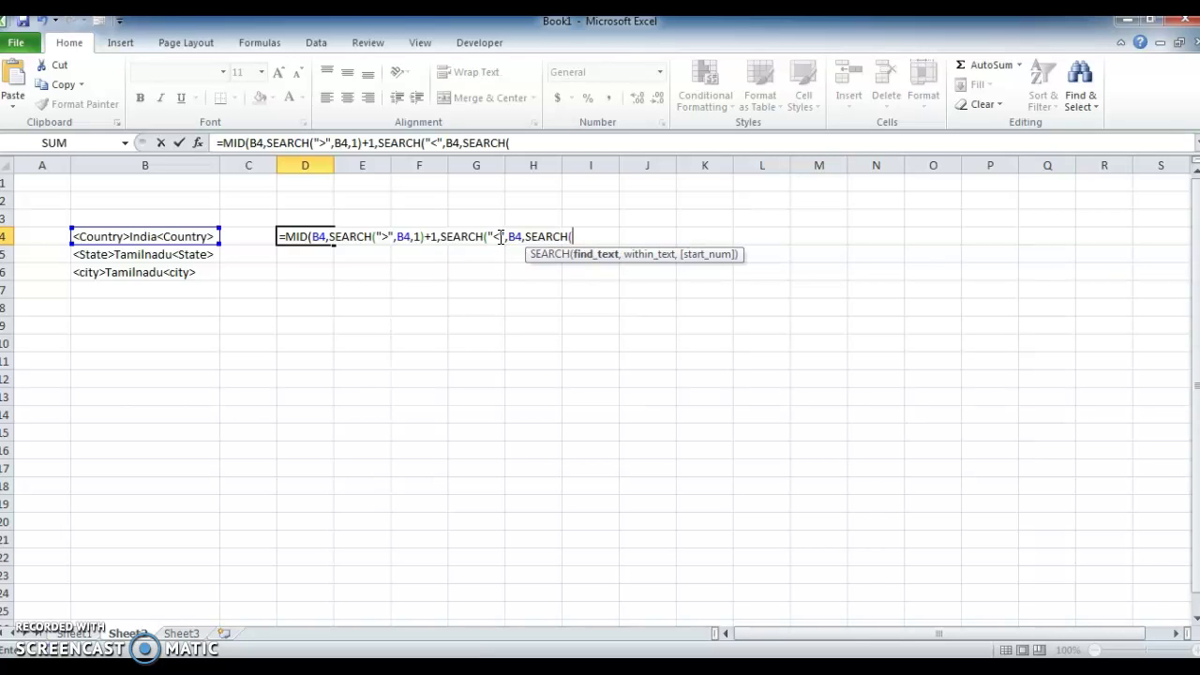
text(">",)
key(Left)
key(Left)
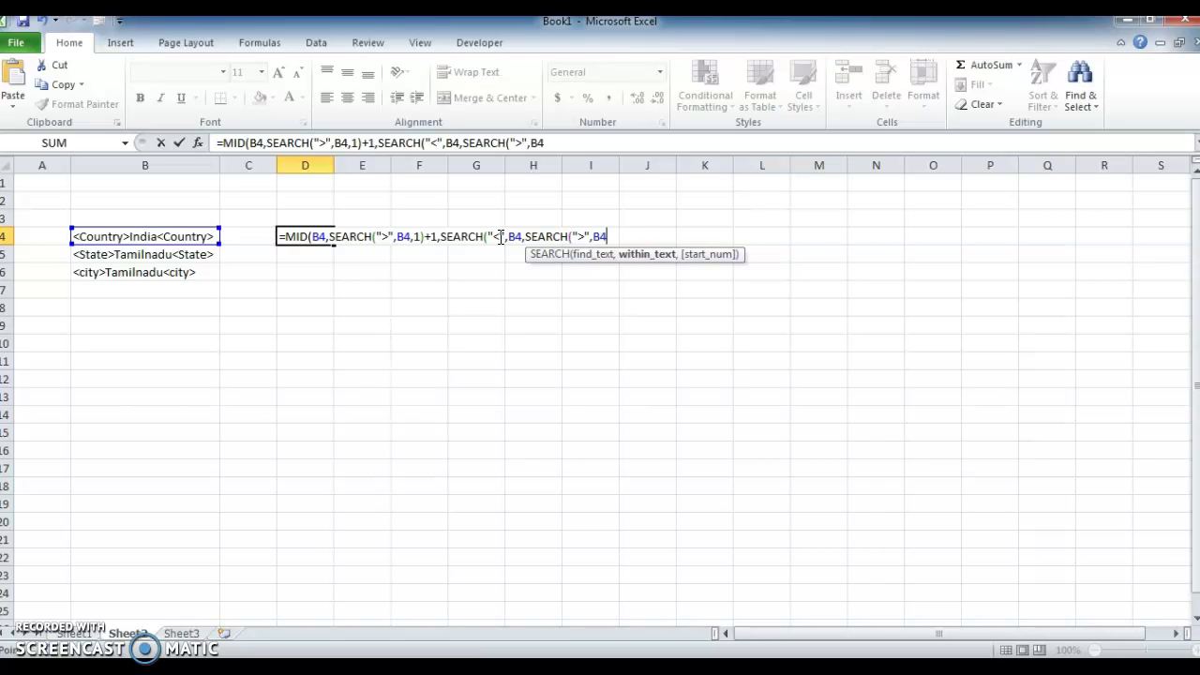
text(,1)+)
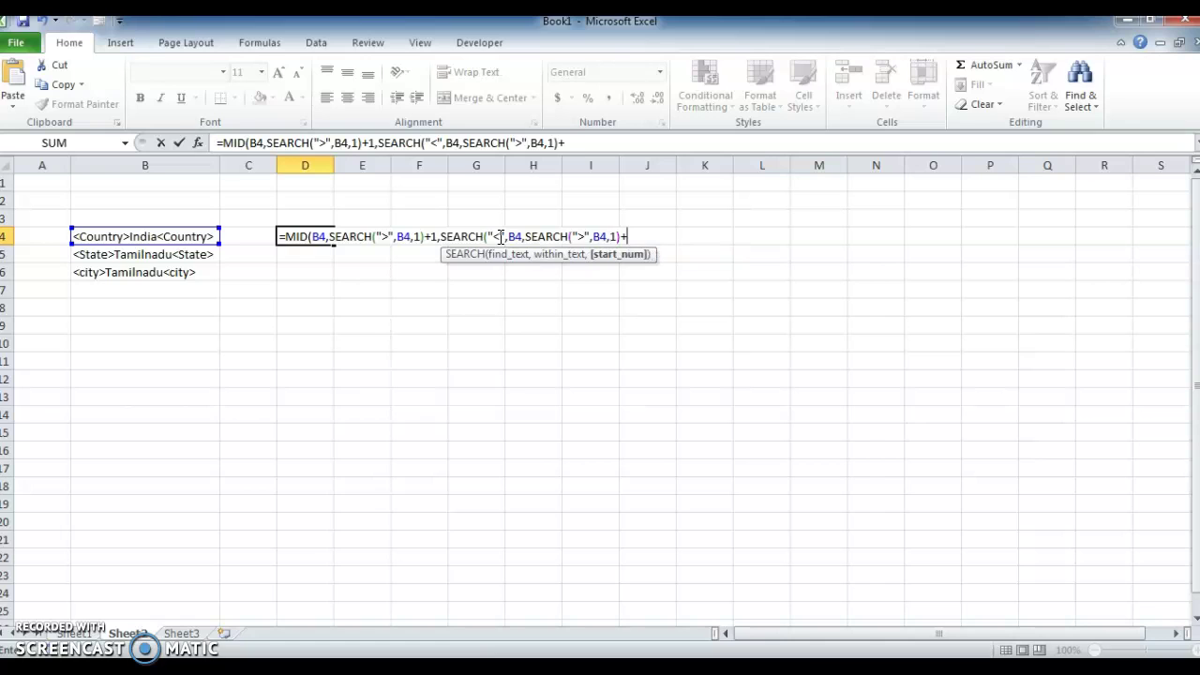
text(1))
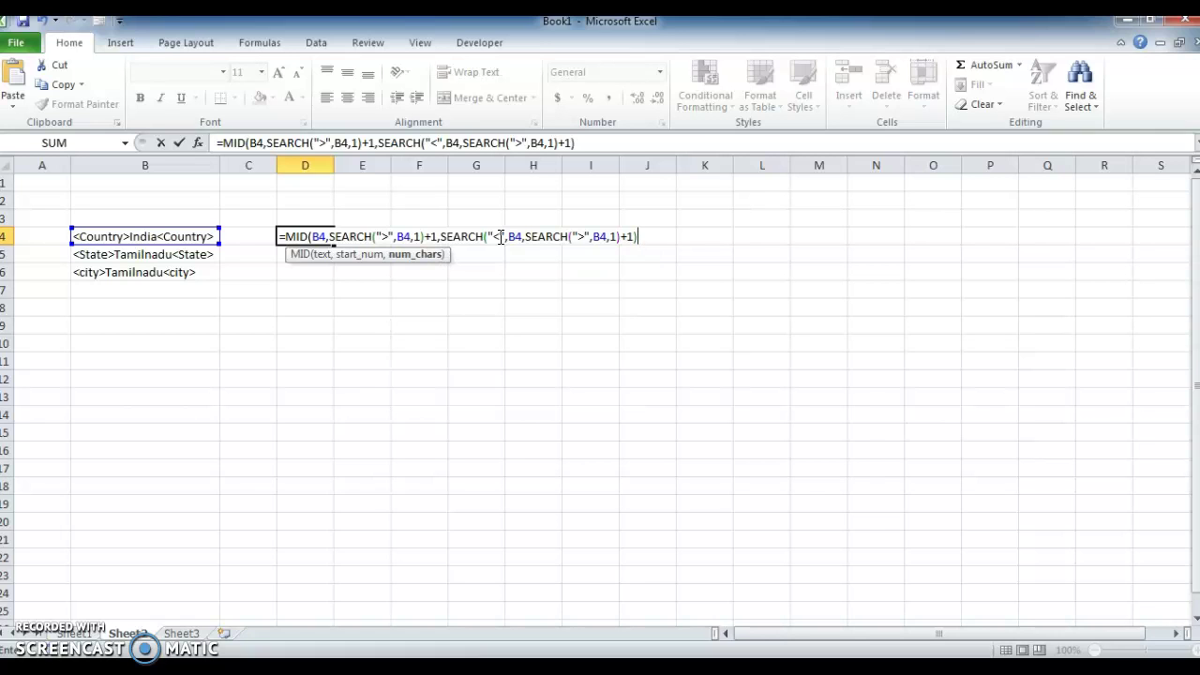
key(Return)
key(Return)
key(Up)
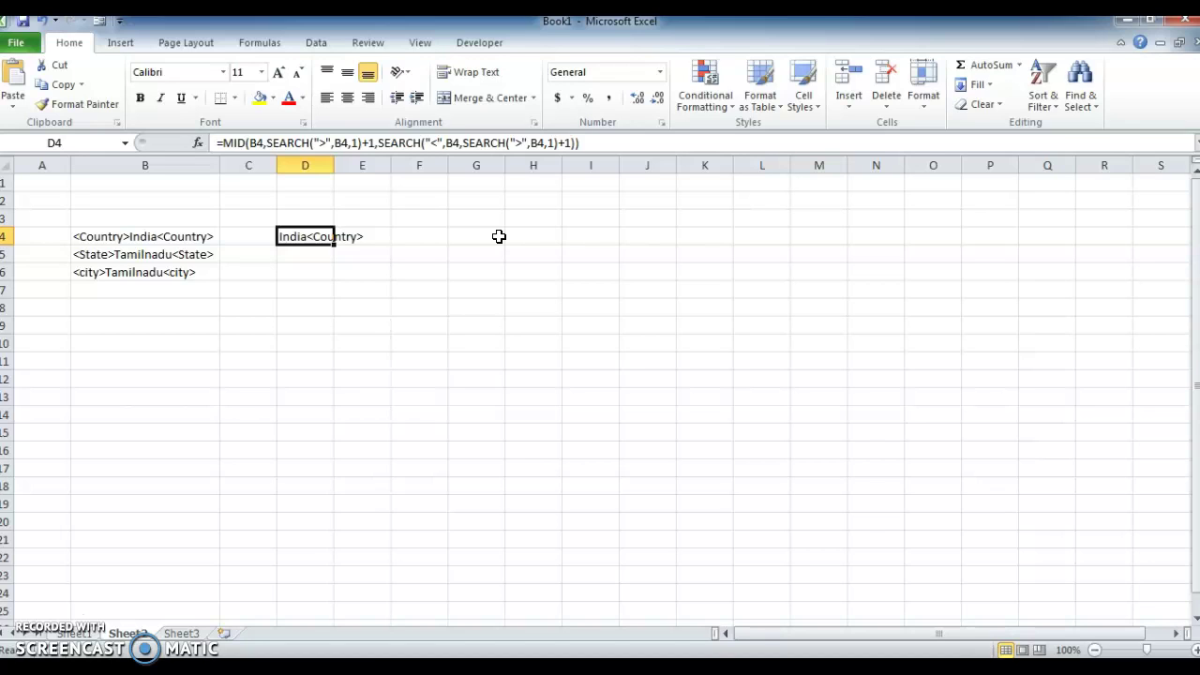
Enter =LEFT(D4,FIND("<",D4)-1) in F4 so it returns just India.
key(Right)
key(Right)
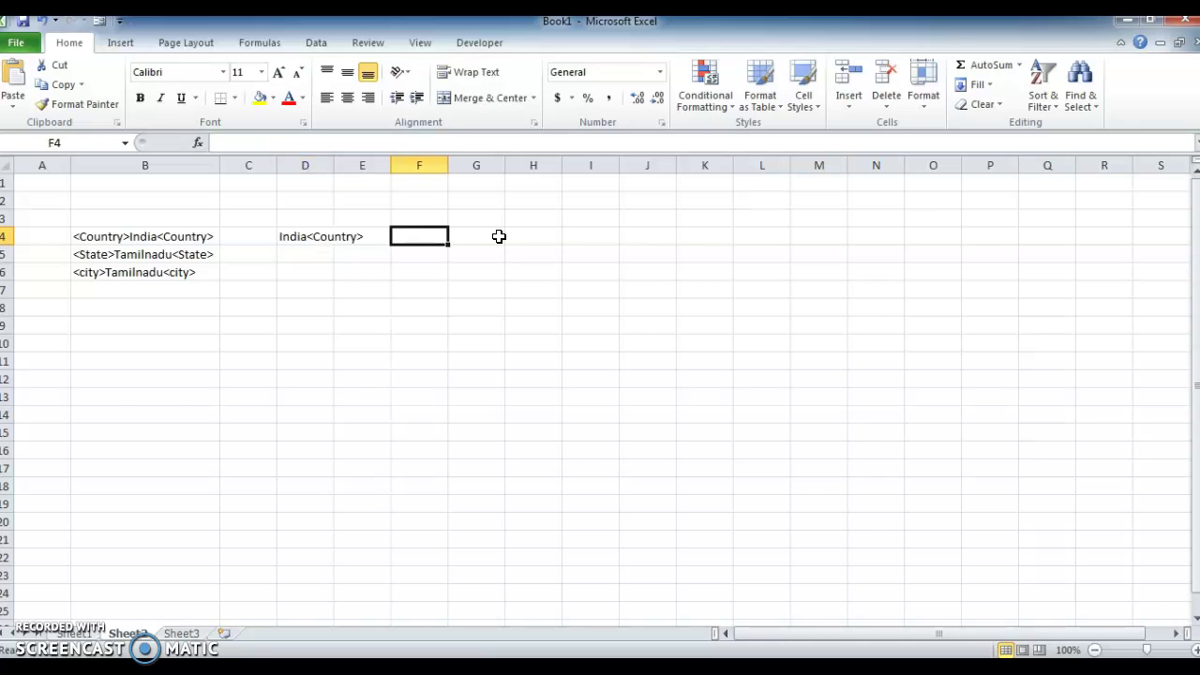
text(=left)
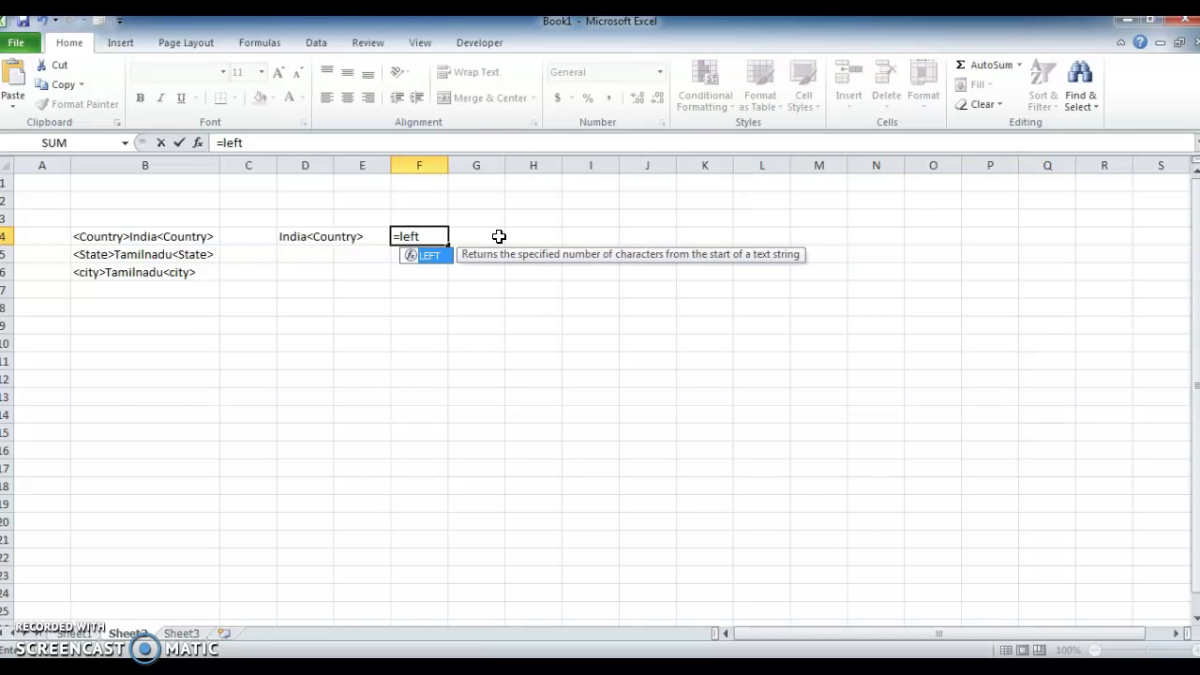
key(Tab)
key(Left)
key(Left)
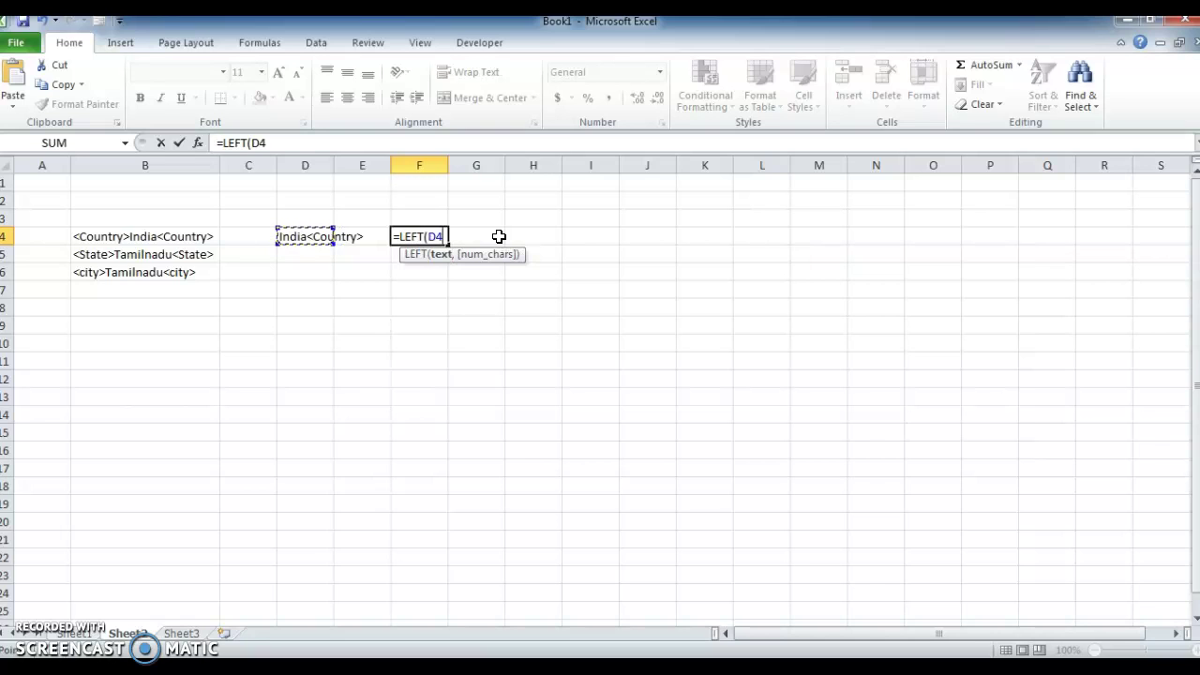
text(,)
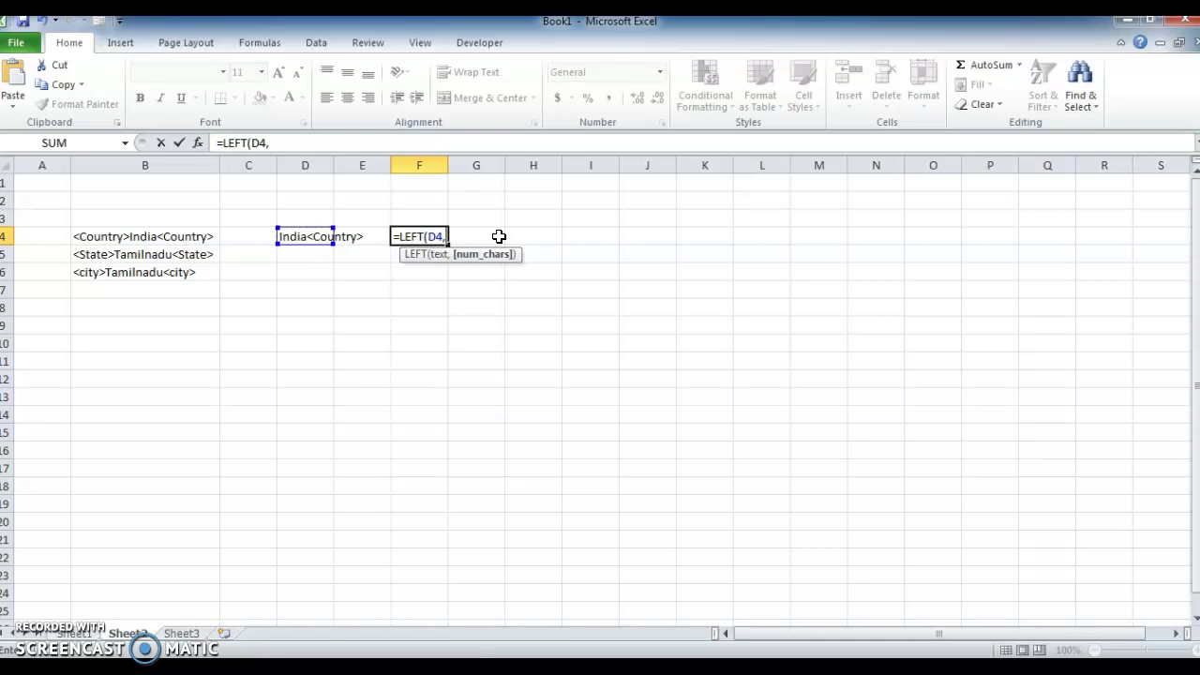
text(find)
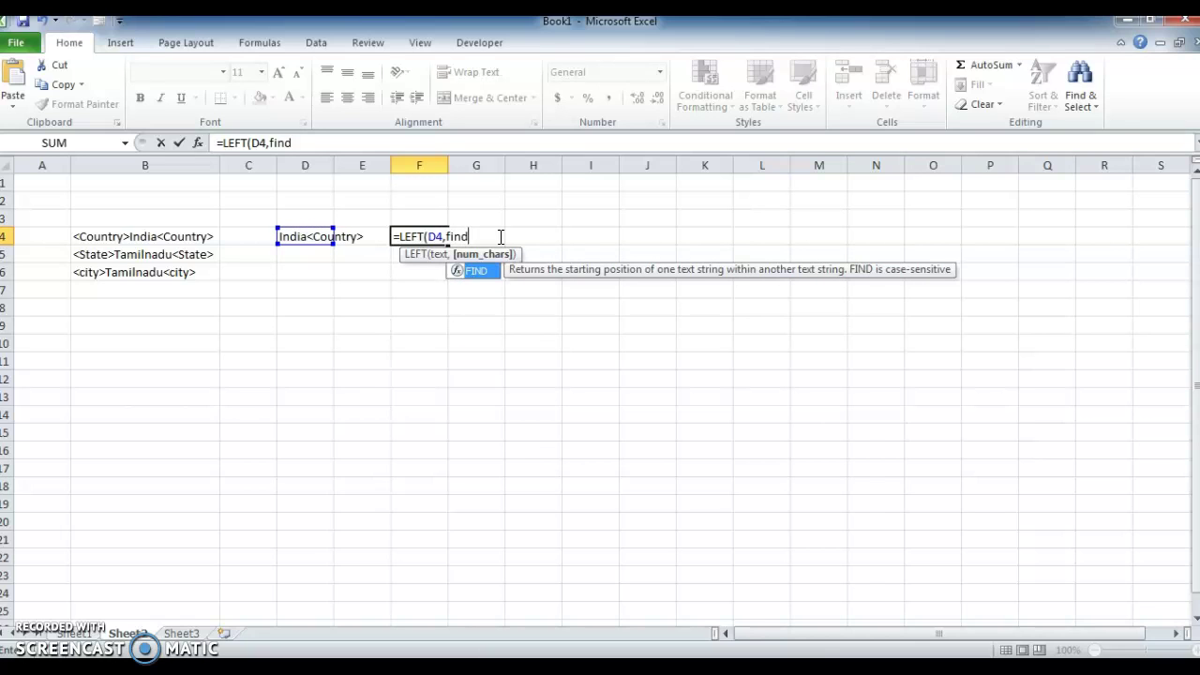
key(Tab)
text("<)
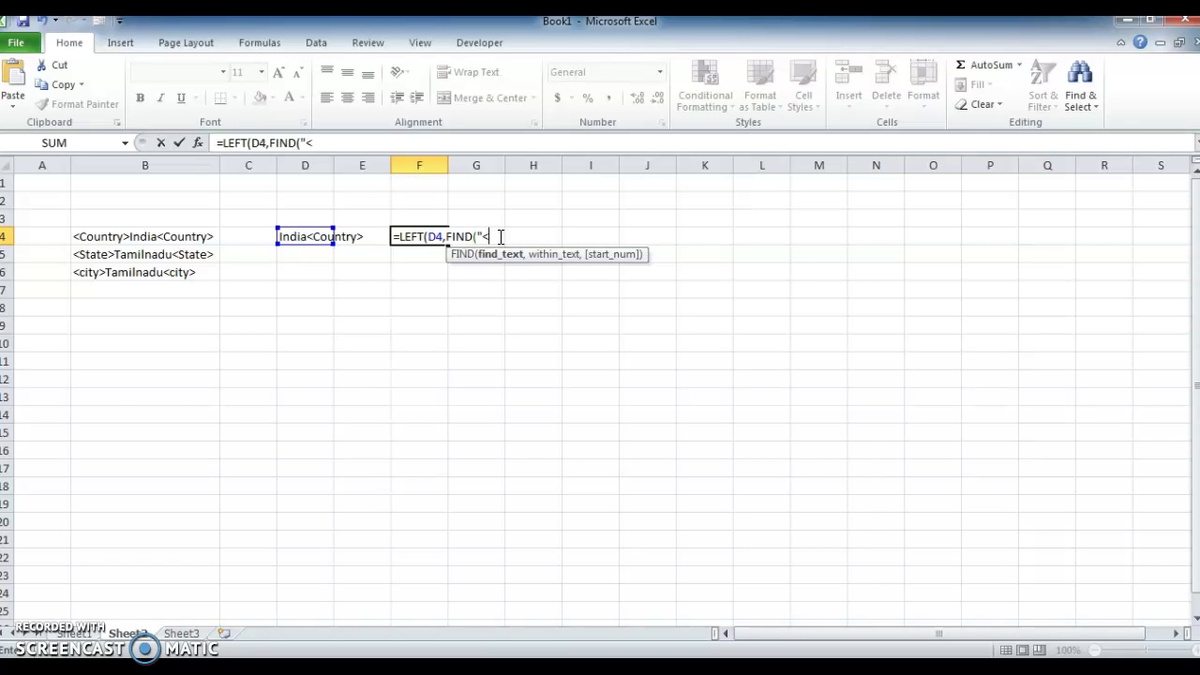
text(",)
key(Left)
key(Left)
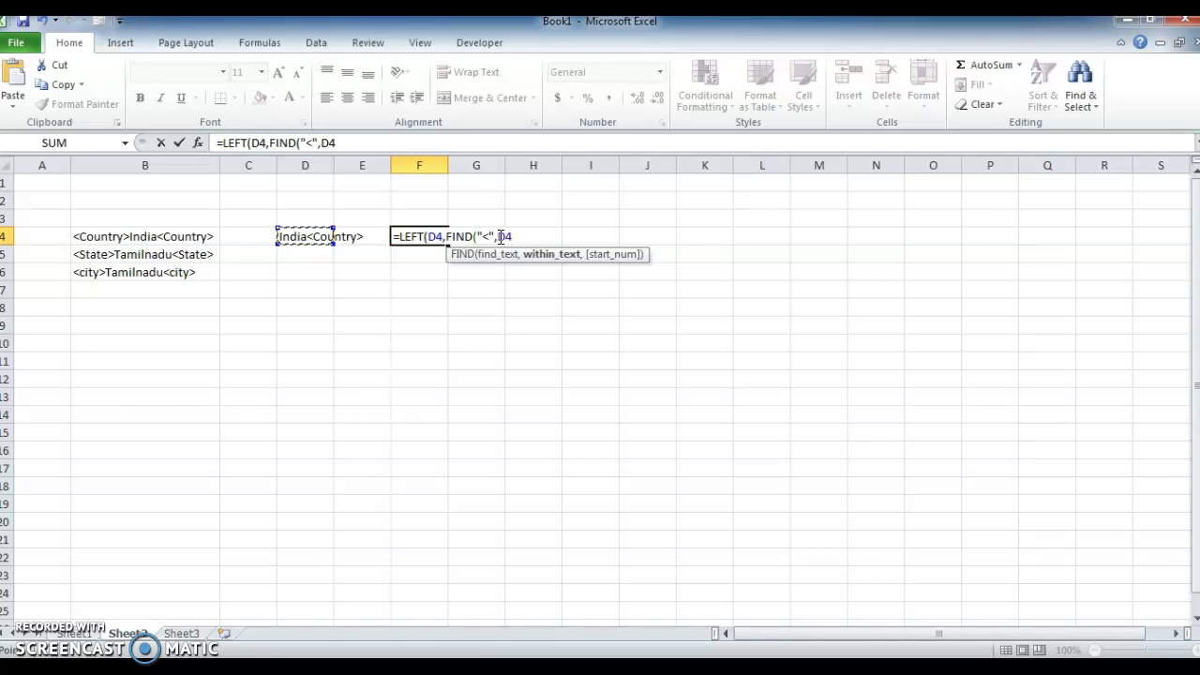
text()-1)
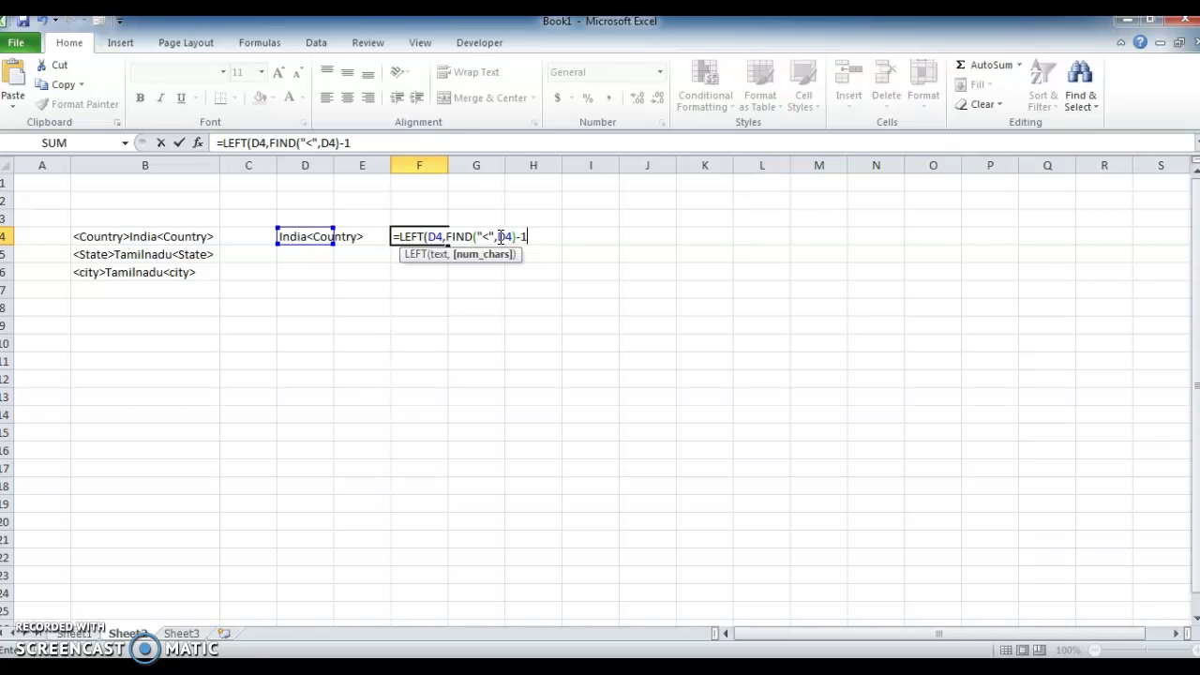
text())
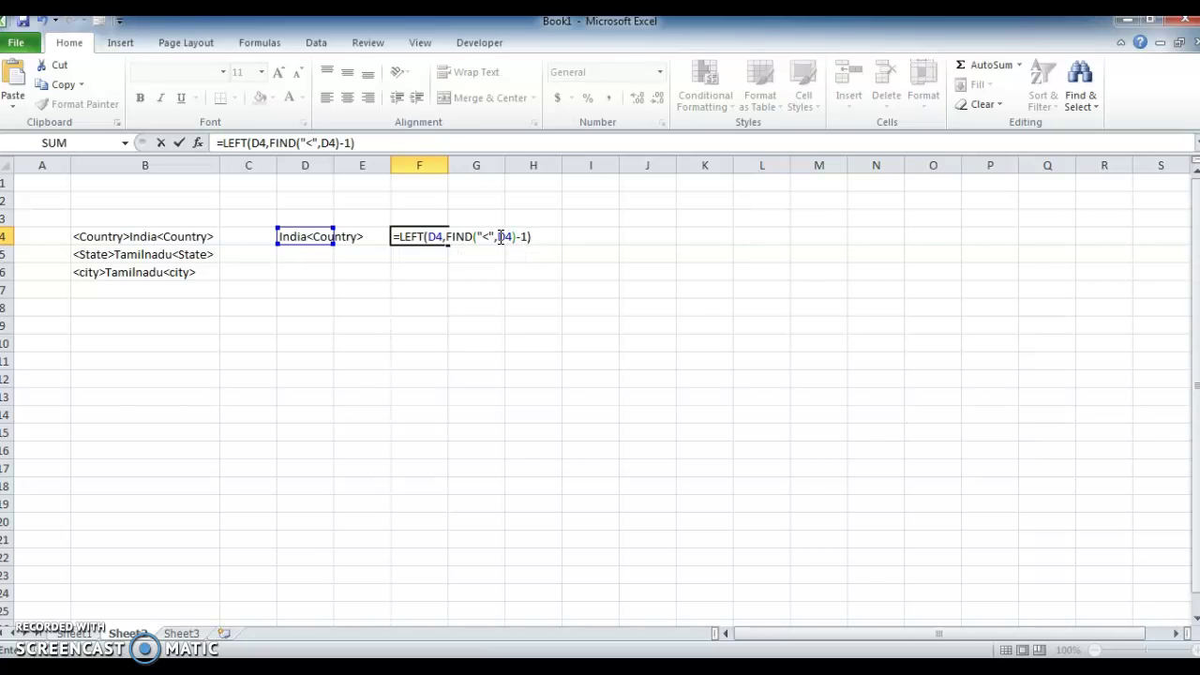
key(Return)
key(Up)
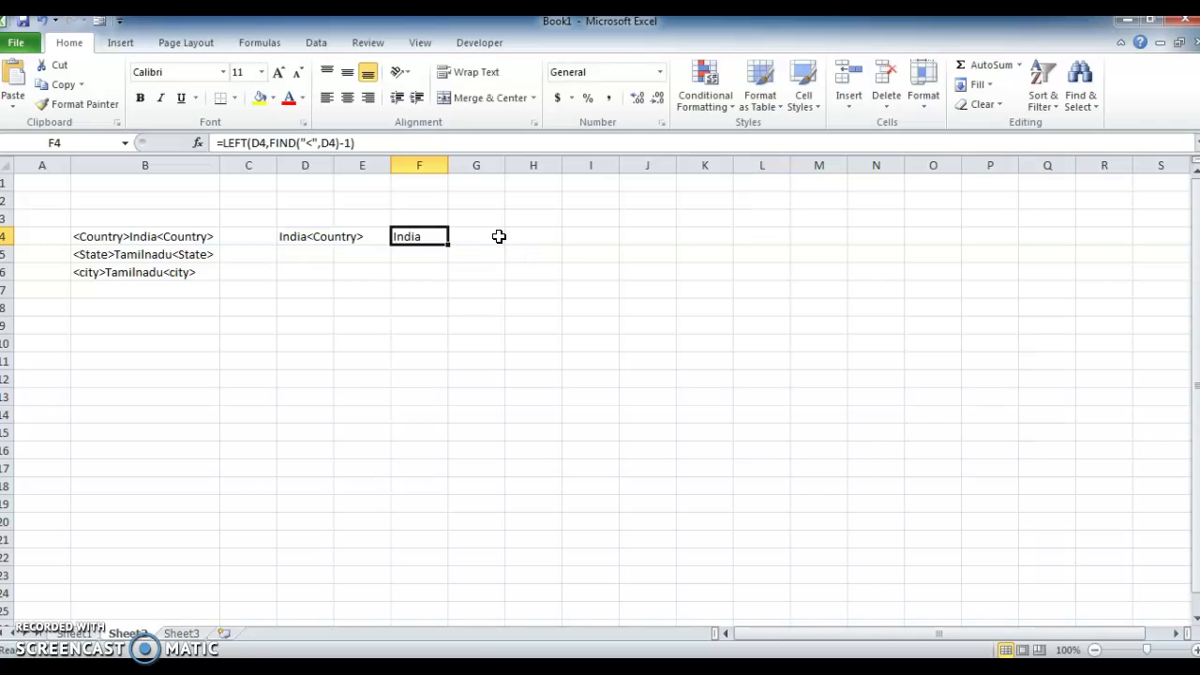
Copy the D4:F4 formulas into rows 5 and 6, producing the Tamilnadu results.
key(Left)
key(Left)
key(shift+Right)
key(shift+Right)
key(ctrl+c)
key(shift+Down)
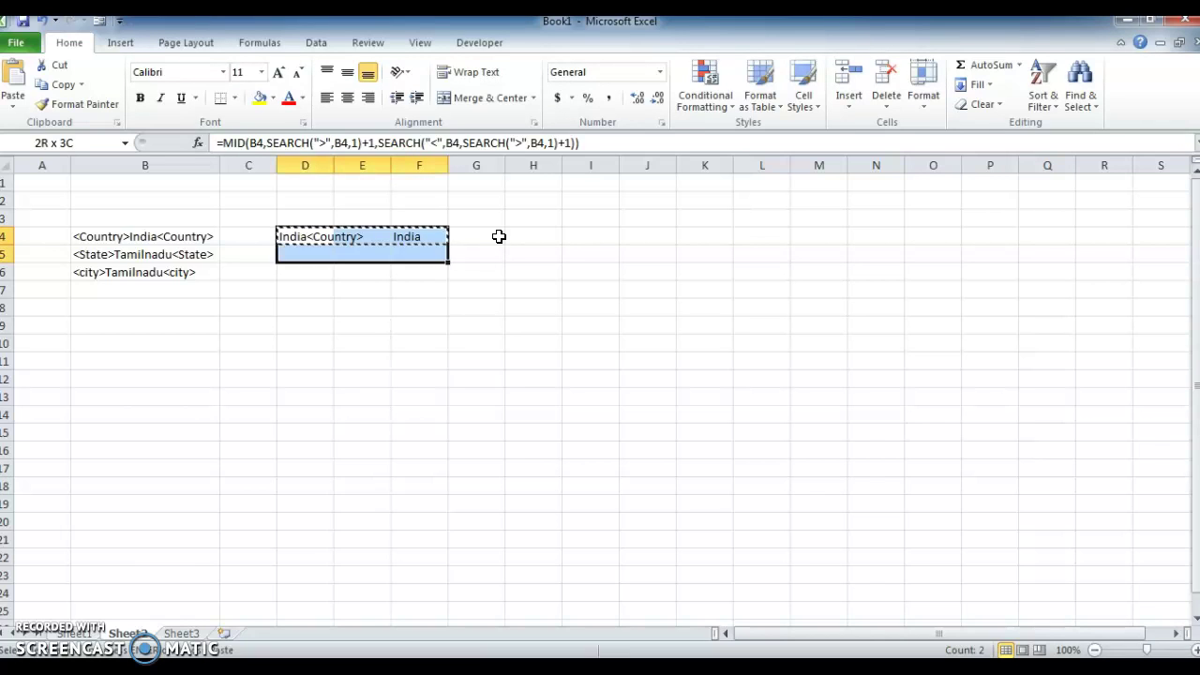
key(shift+Down)
key(ctrl+v)
key(Escape)
key(Right)
key(Right)
key(Down)
key(Down)
key(Down)
key(Up)
key(Up)
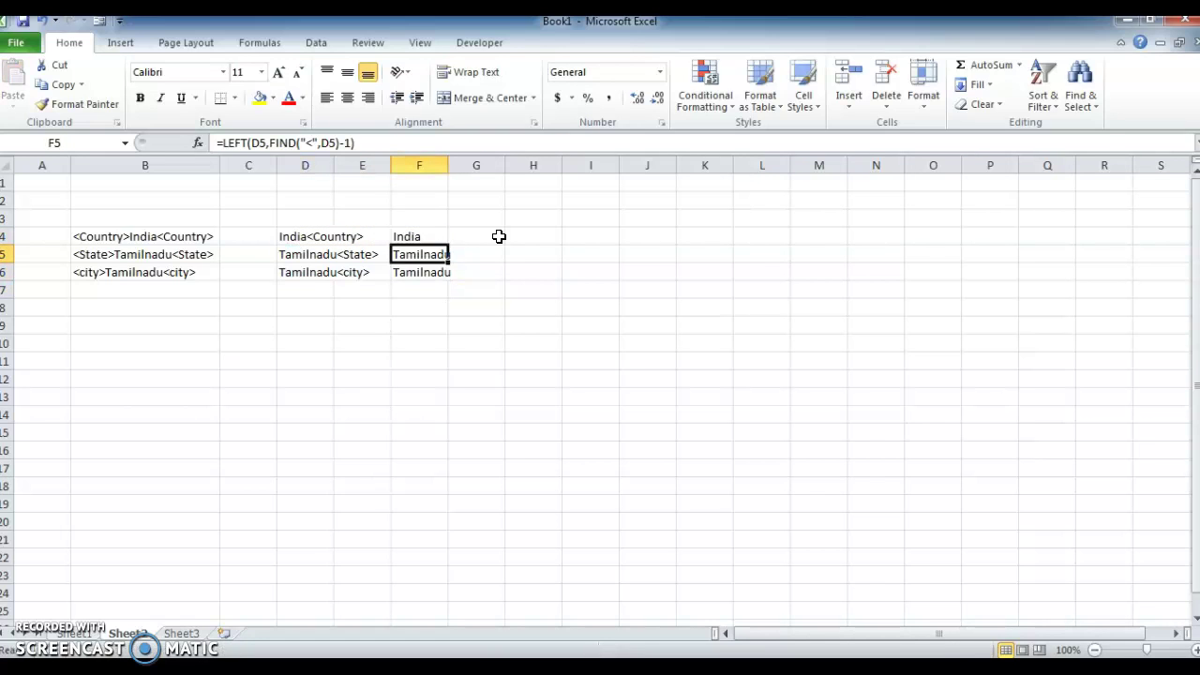
Autofit column F so Tamilnadu fits.
key(ctrl+space)
key(alt+o)
key(c)
key(a)
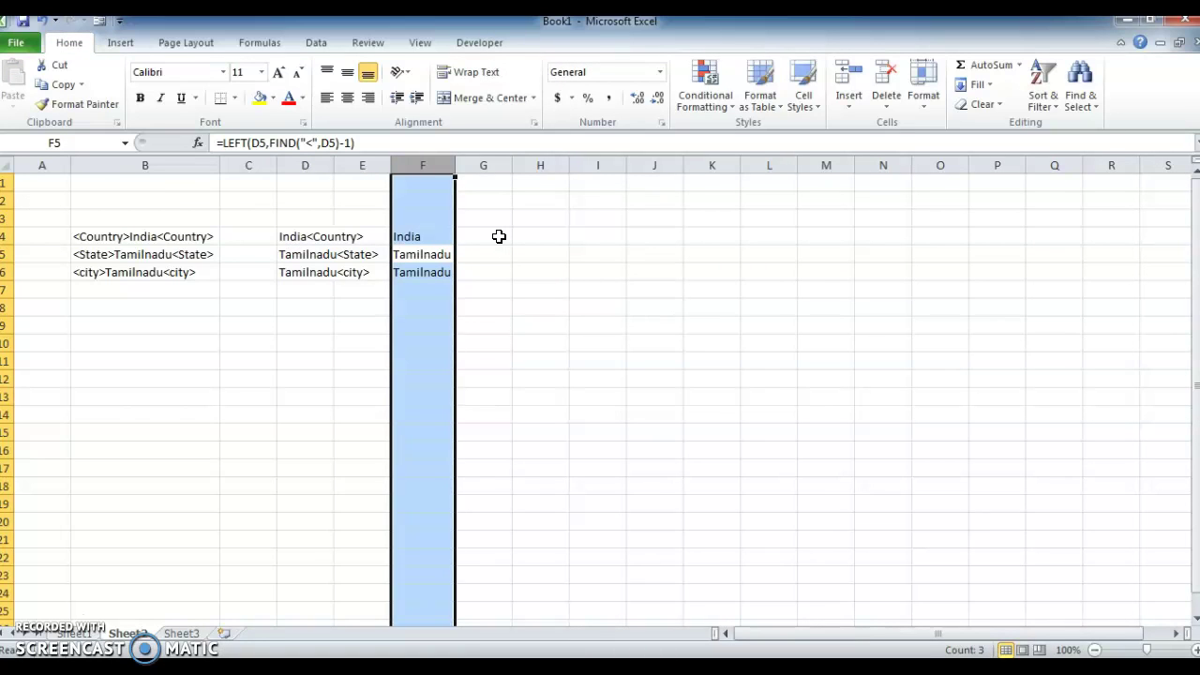
key(Up)
Copy the tag strings in B4:B6 and paste them into B10:B12.
key(Down)
key(Down)
key(Down)
key(Left)
key(Left)
key(Left)
key(Left)
key(Up)
key(Up)
key(Up)
key(shift+Down)
key(shift+Down)
key(ctrl+c)
key(Down)
key(Down)
key(Down)
key(Down)
key(Down)
key(Down)
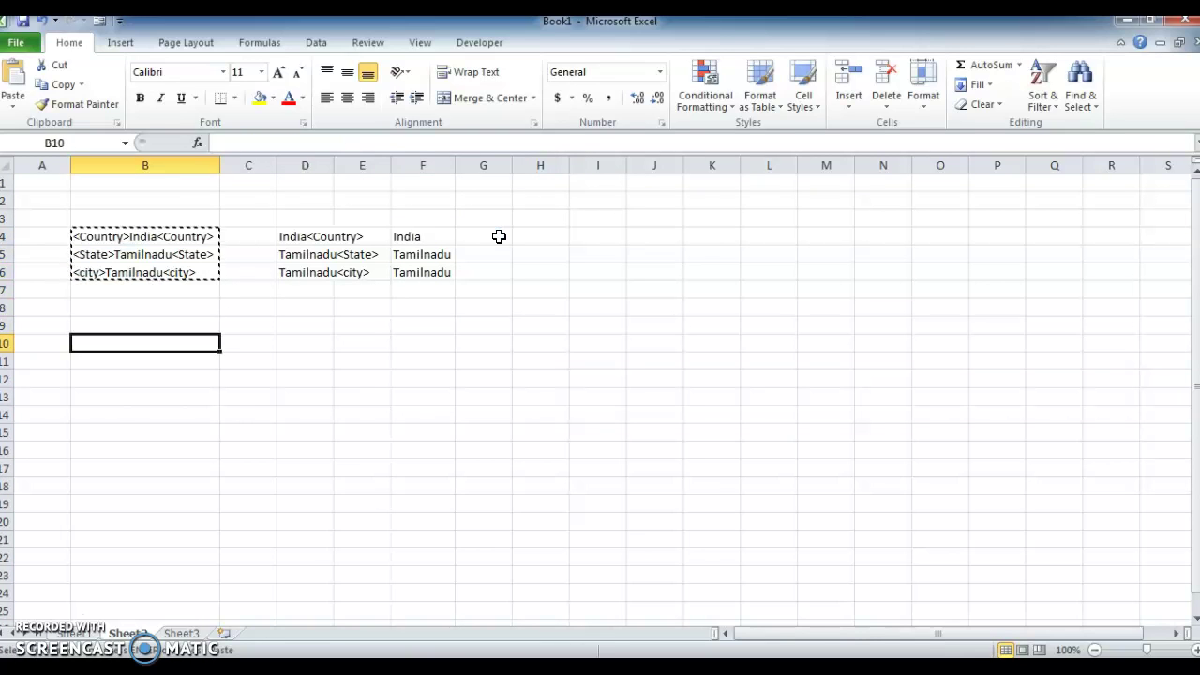
key(ctrl+v)
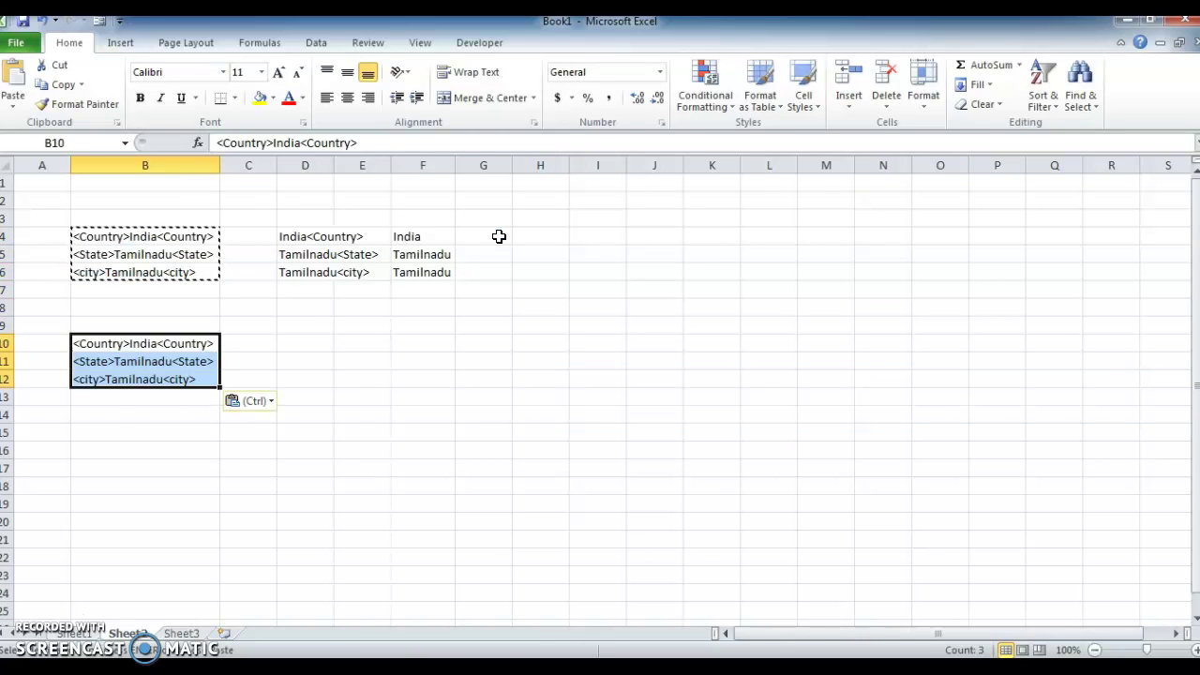
key(Escape)
key(Right)
key(Right)
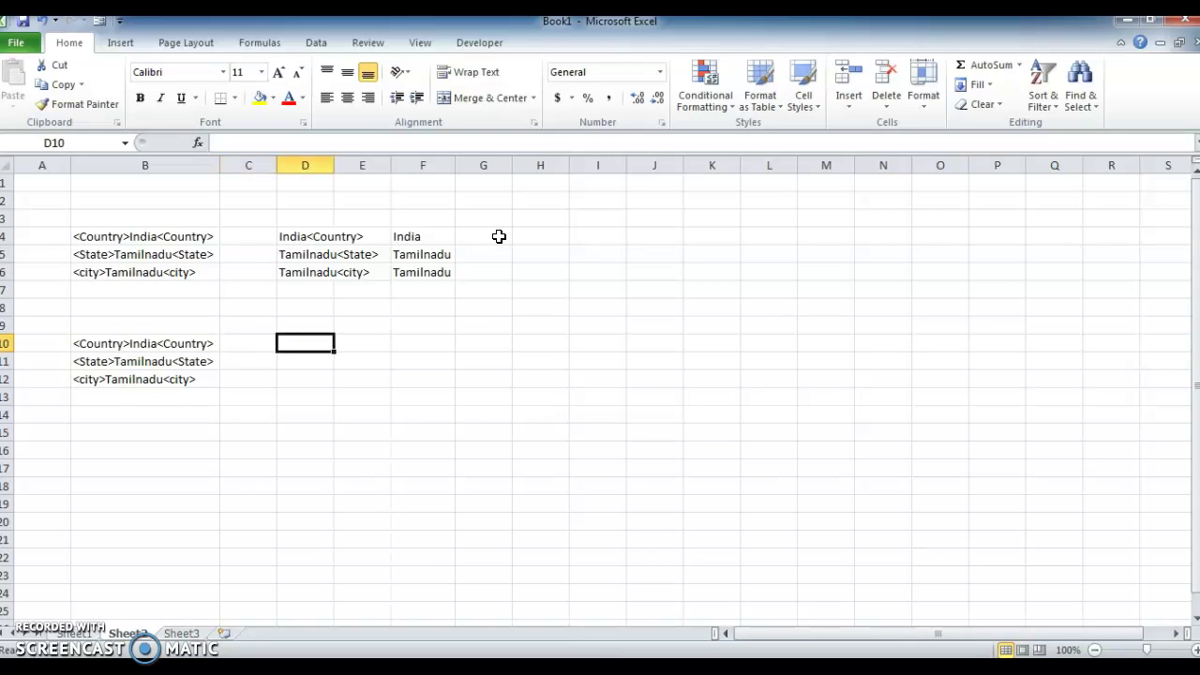
In D10, start the formula =MID(B10,LEN(LEFT(B10.
text(=mid)
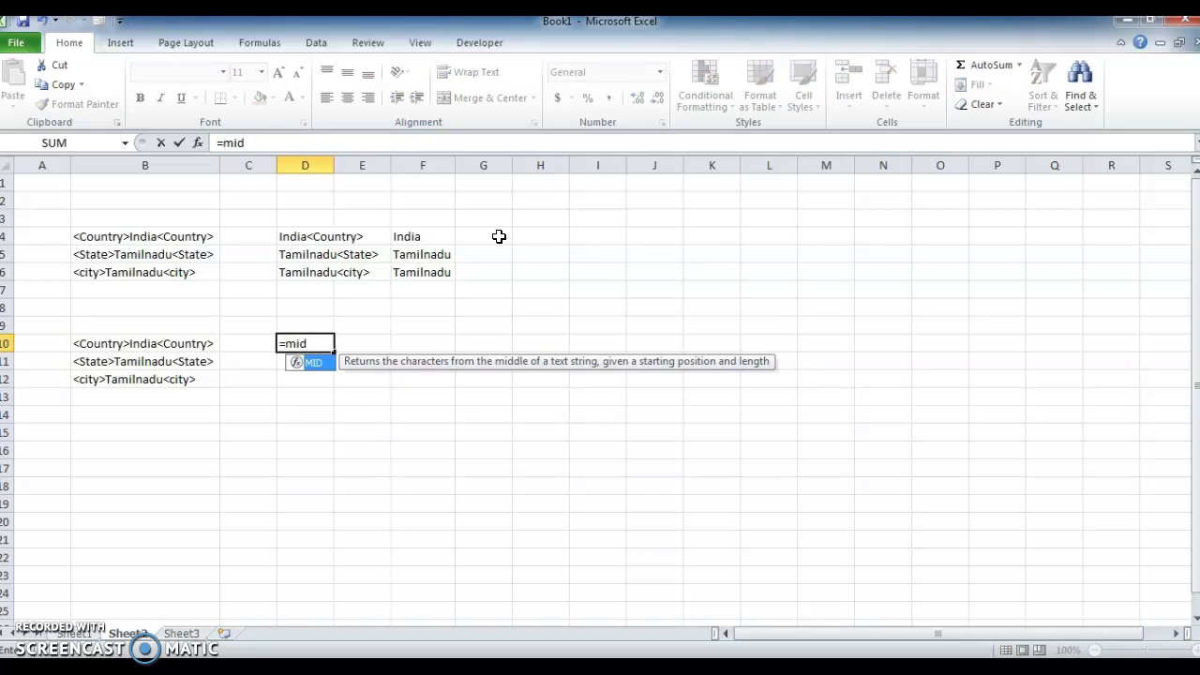
key(Tab)
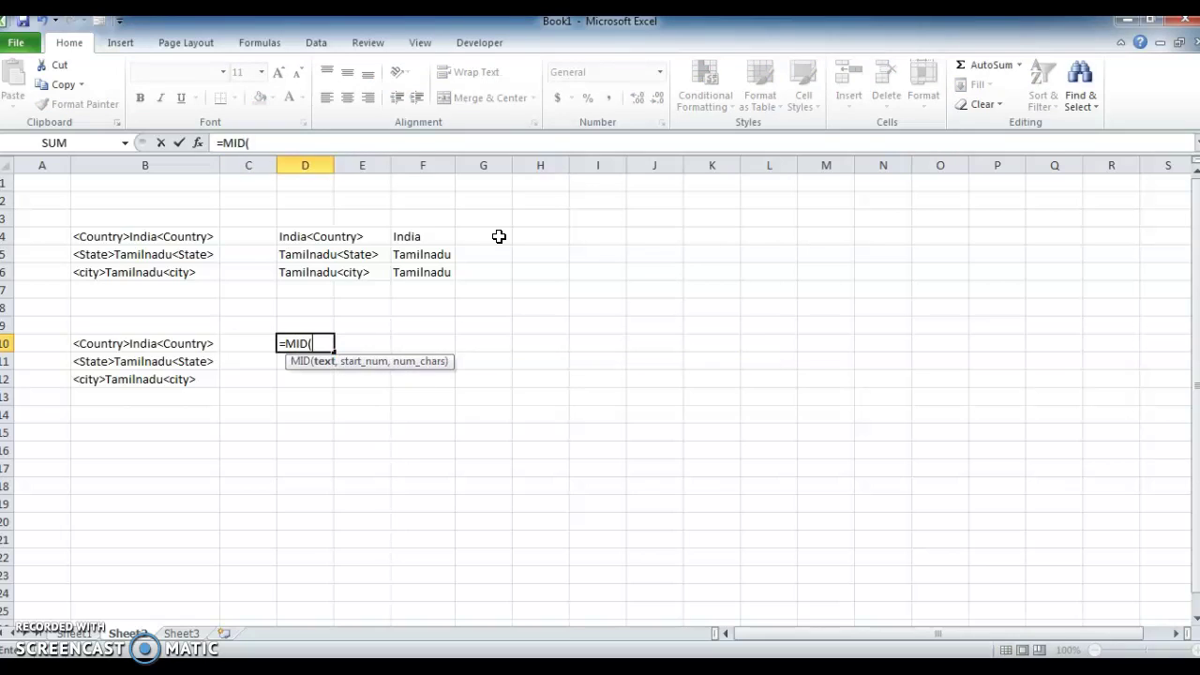
key(Left)
key(Left)
text(,)
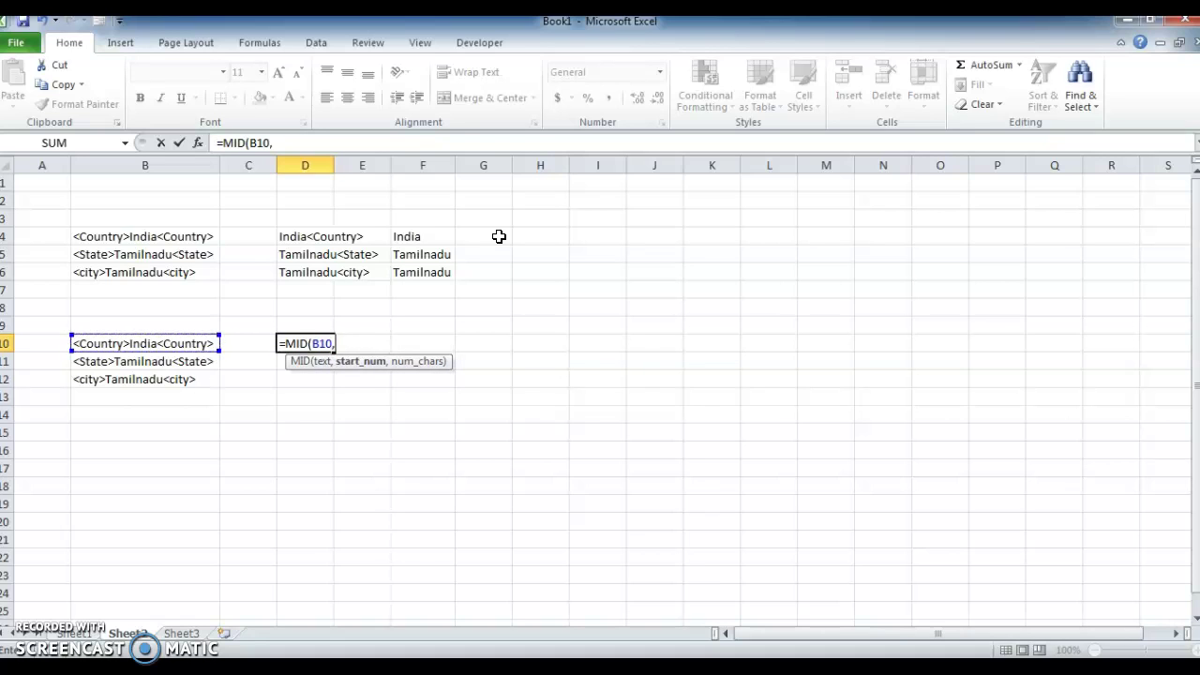
text(lenn)
key(BackSpace)
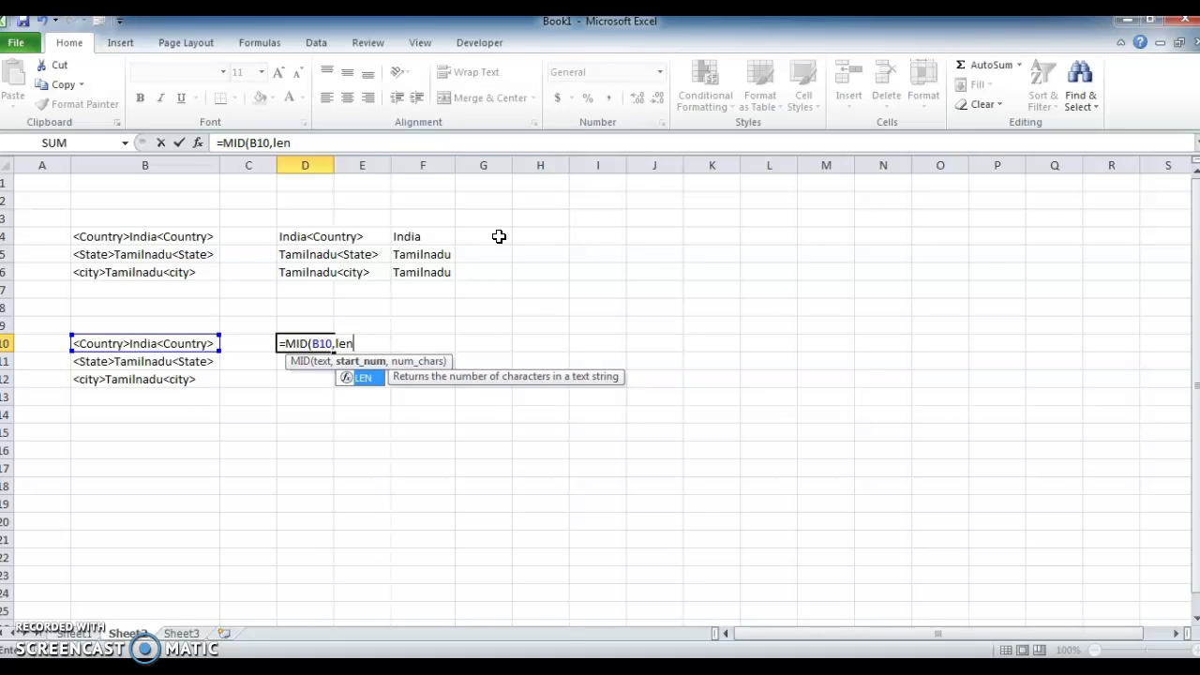
key(Tab)
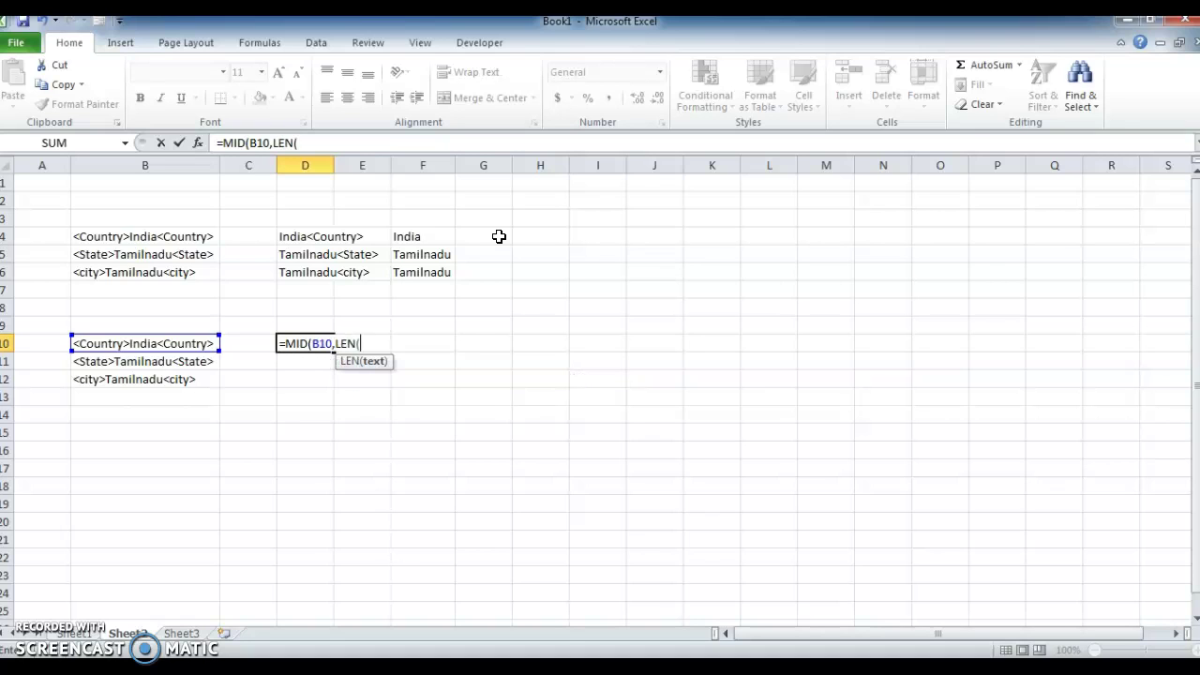
text(left)
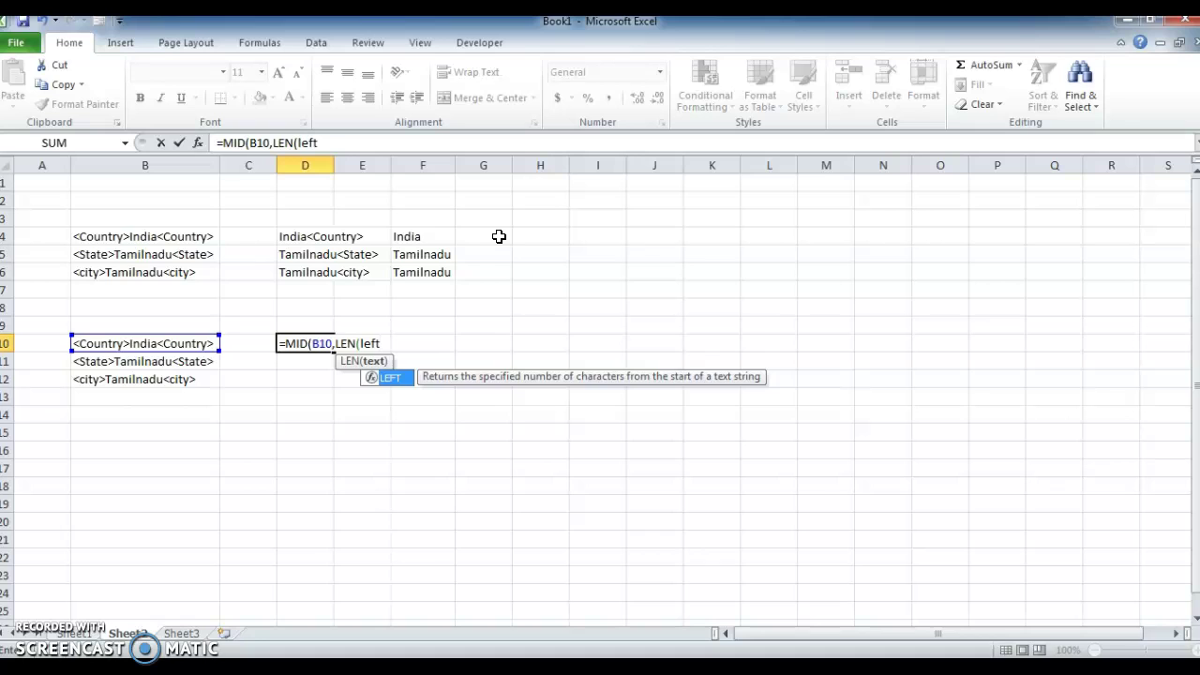
key(Tab)
key(Left)
key(Left)
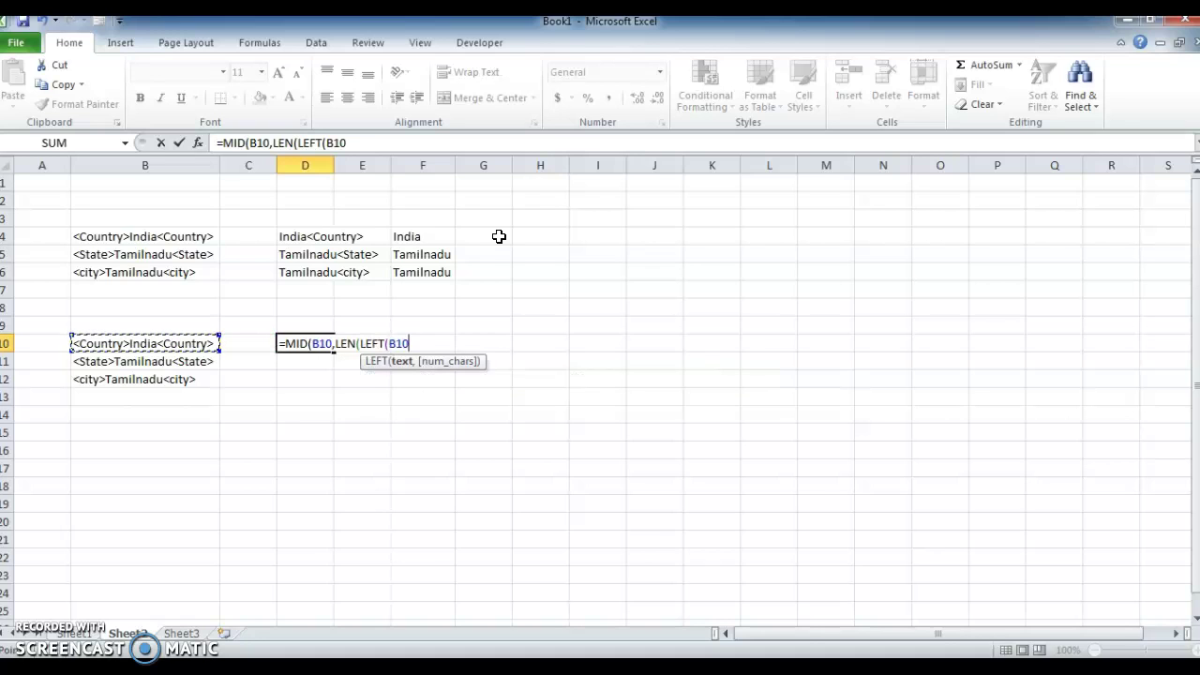
Complete it with ,FIND(">",B10)+1)),LEN(B10)) and commit, returning India<Country>.
text(,find)
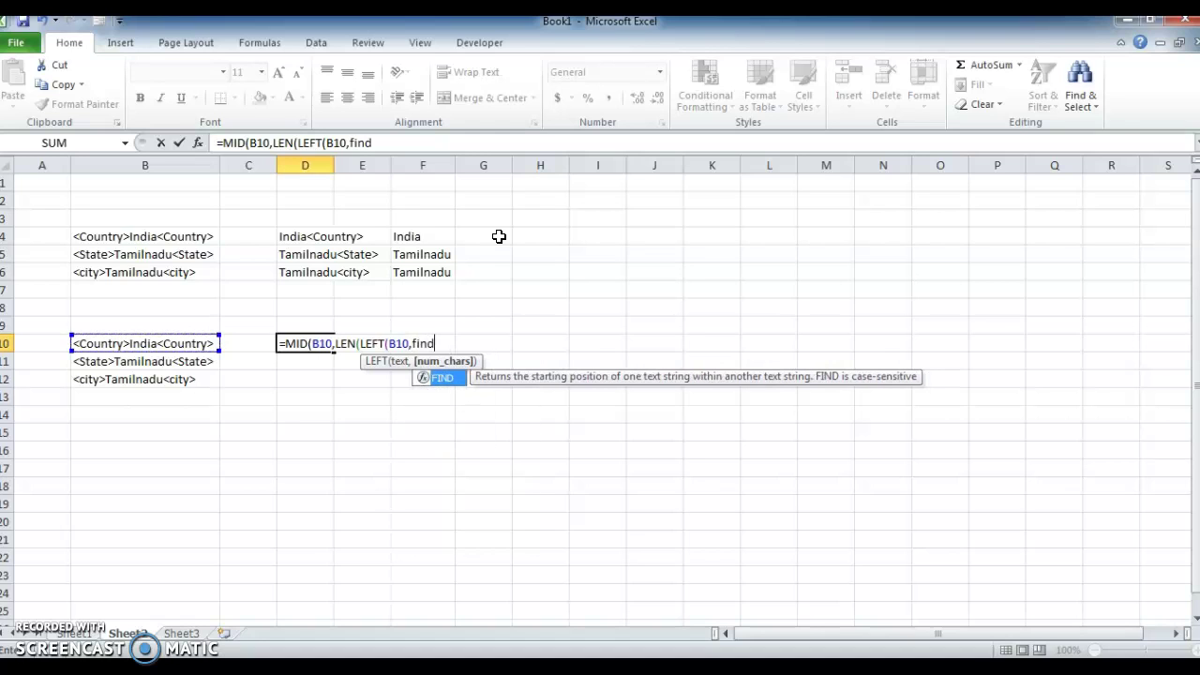
key(Tab)
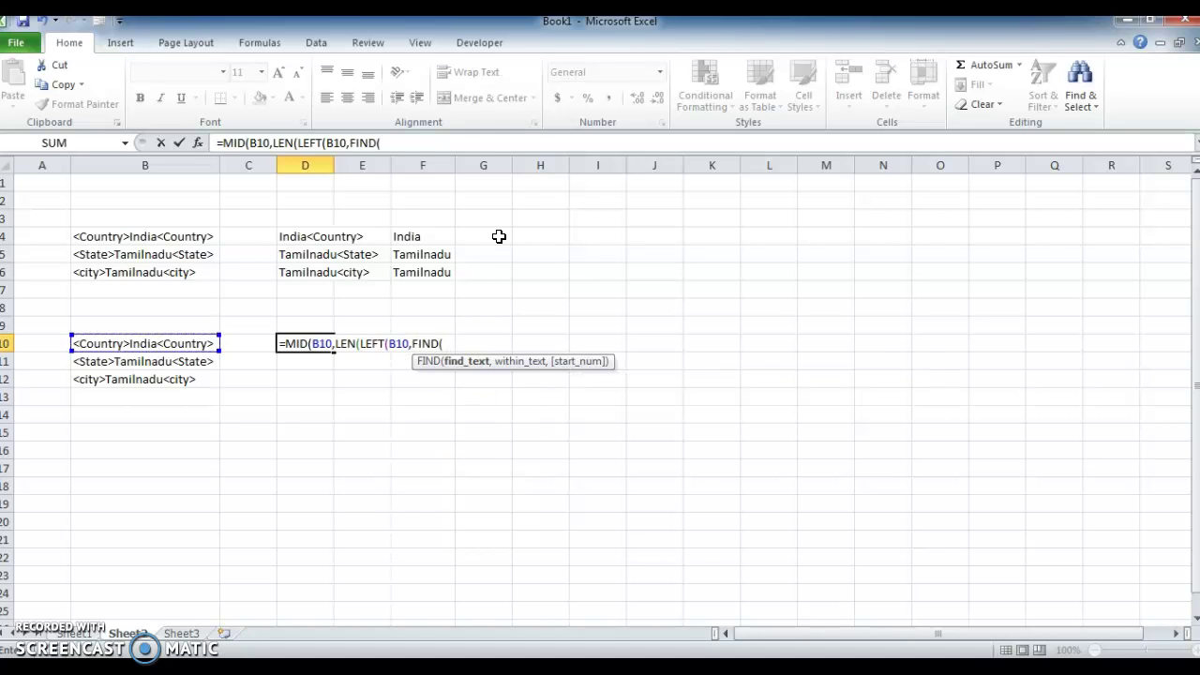
text(">",)
key(Left)
key(Left)
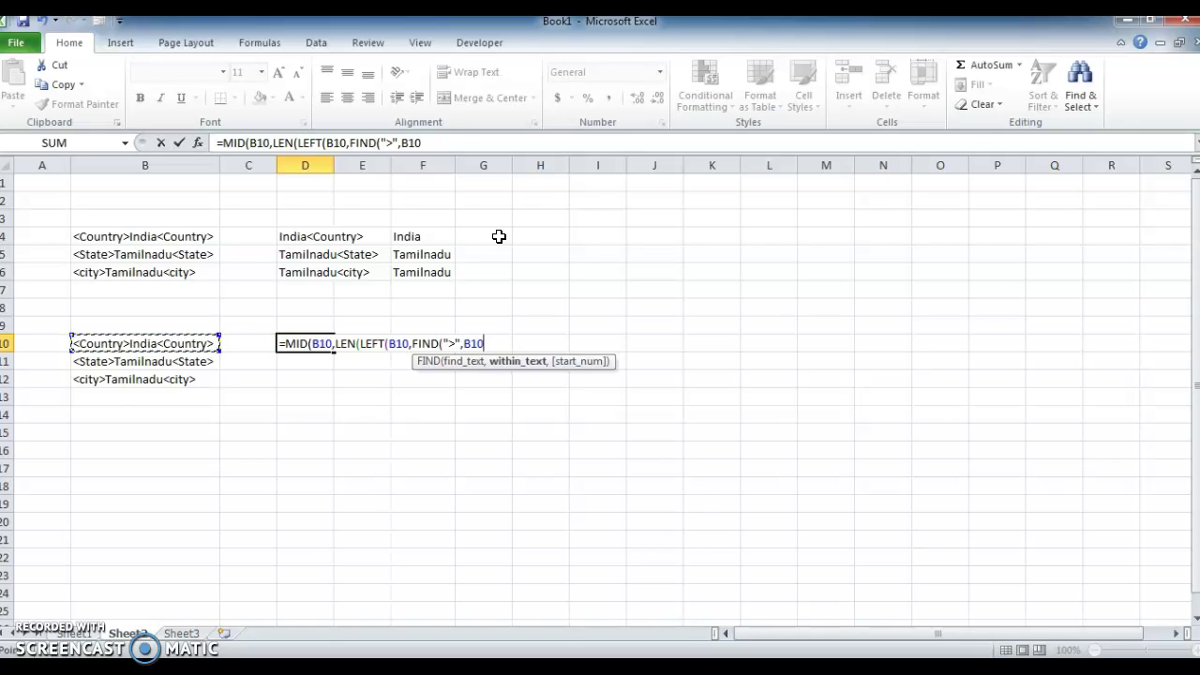
text()+1)
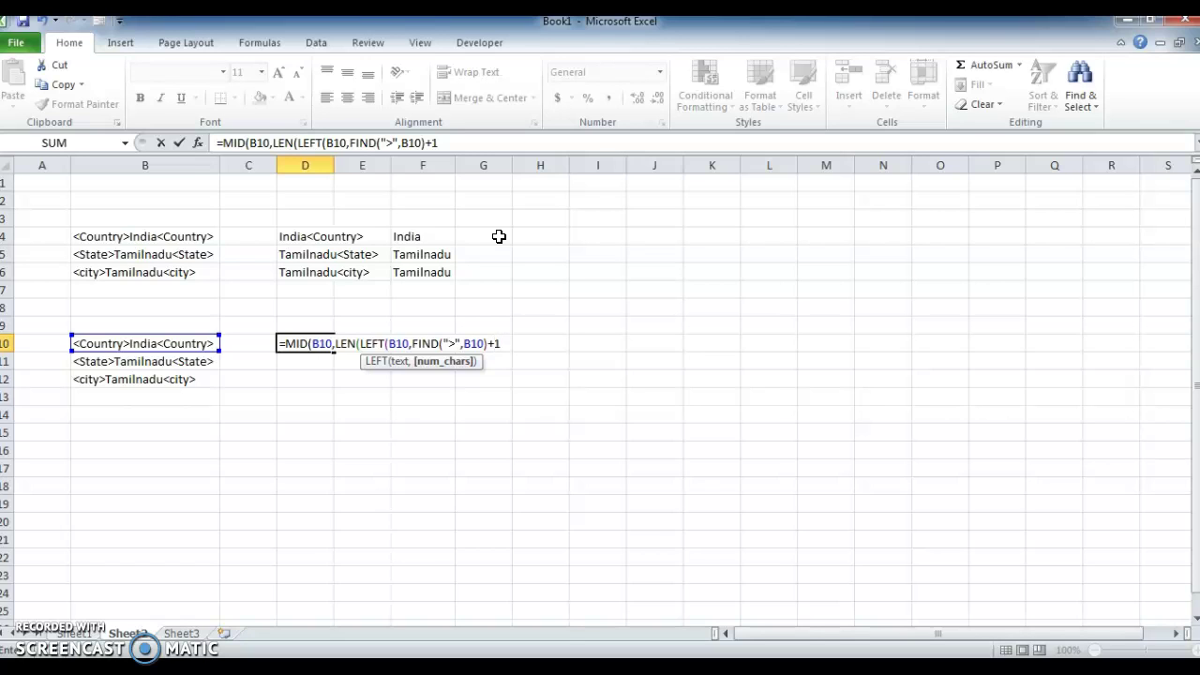
text())
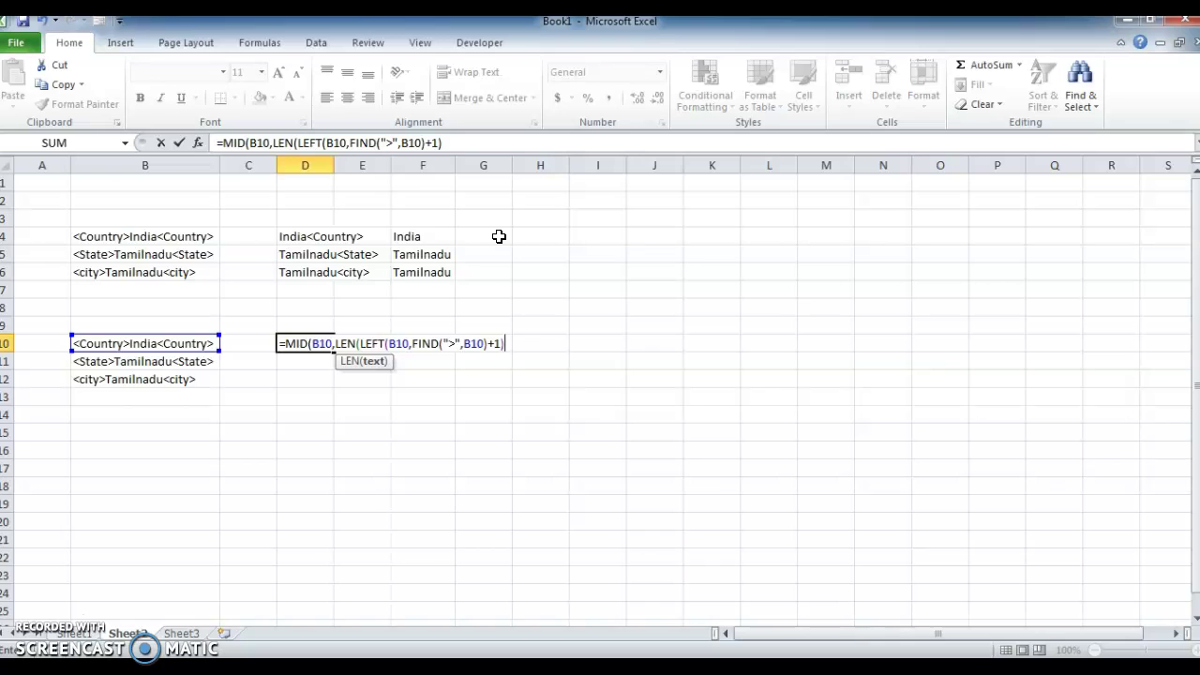
text(),)
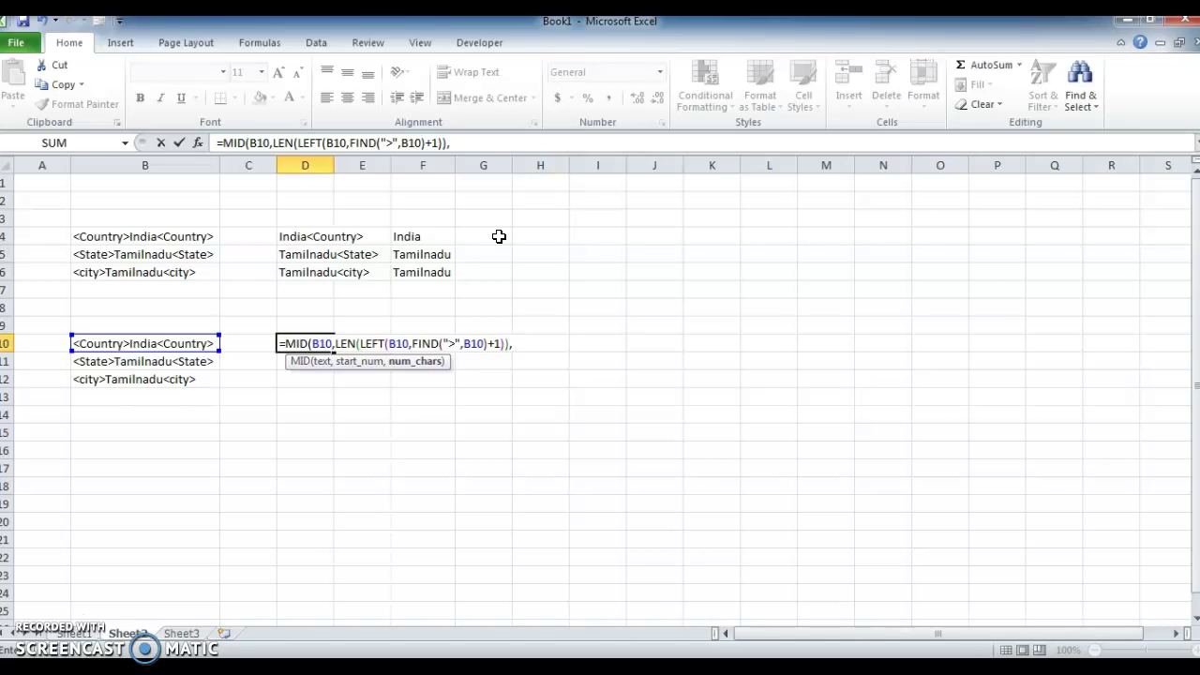
text(len)
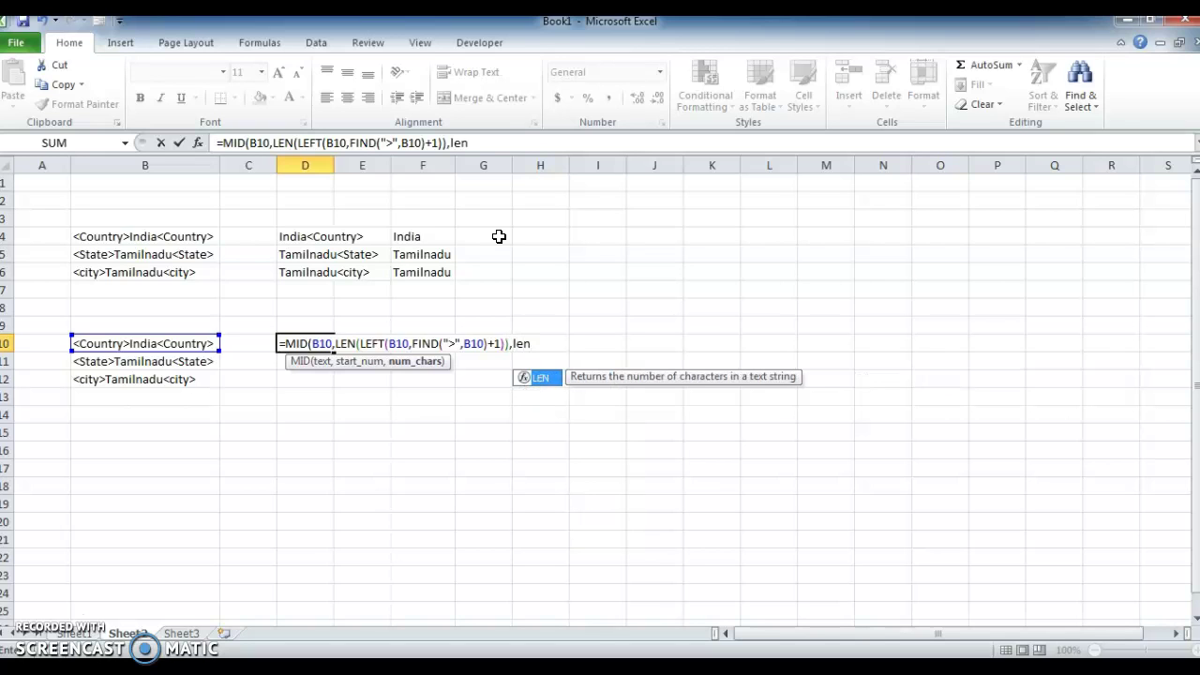
key(Tab)
key(Left)
key(Left)
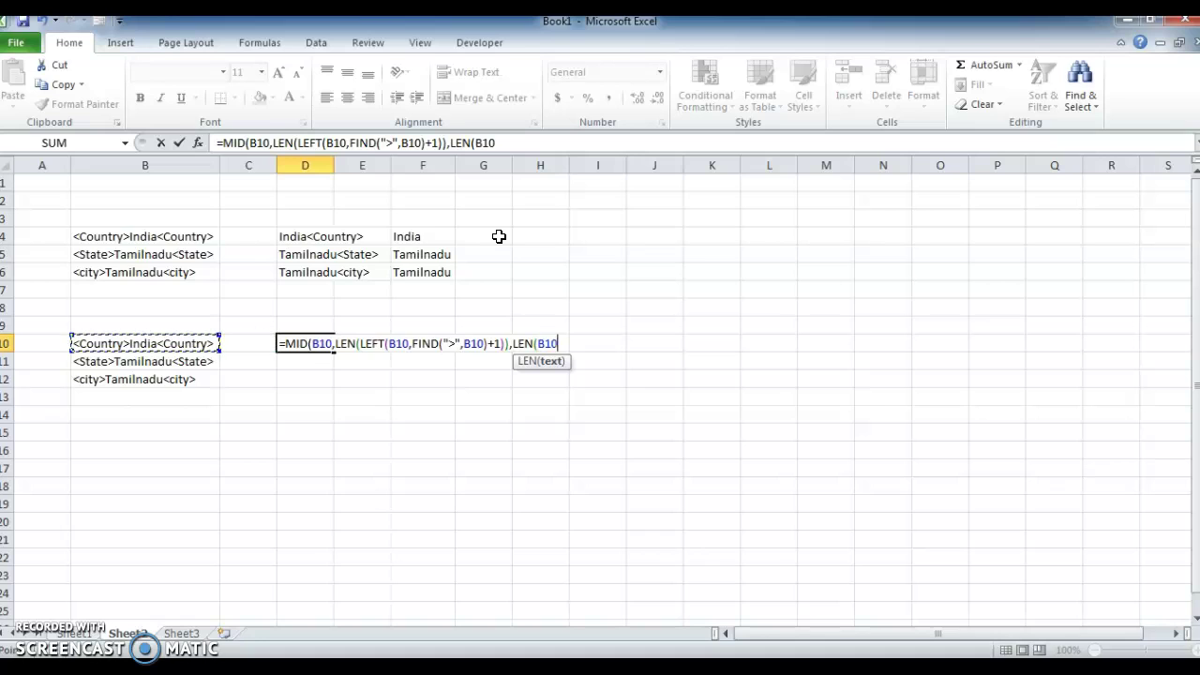
text())
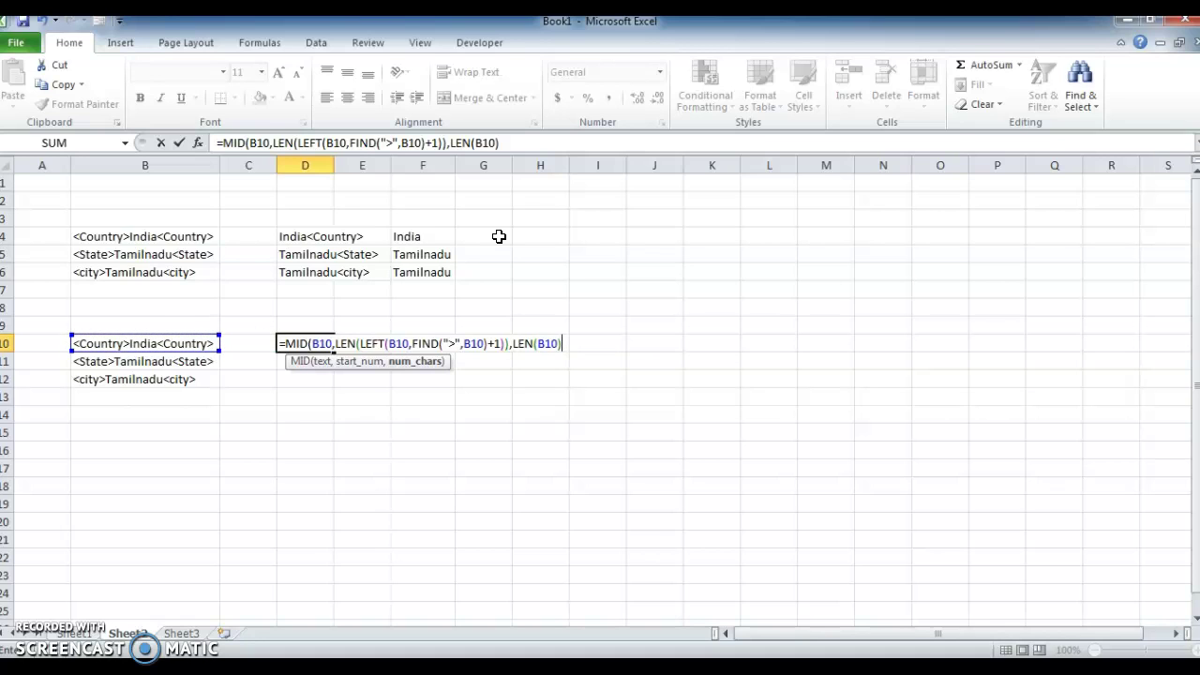
text())
key(Return)
key(Up)
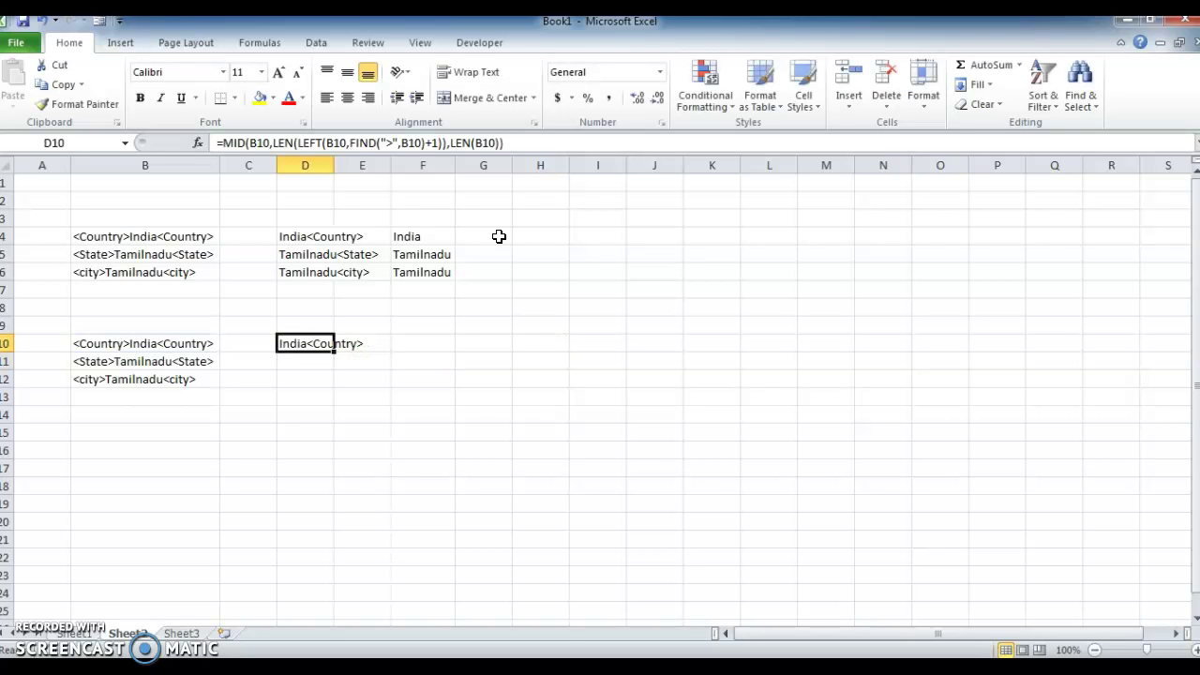
In F10, type =LEFT(D10,FIND("<",D10)-1) to trim D10's trailing tag.
key(Right)
key(Right)
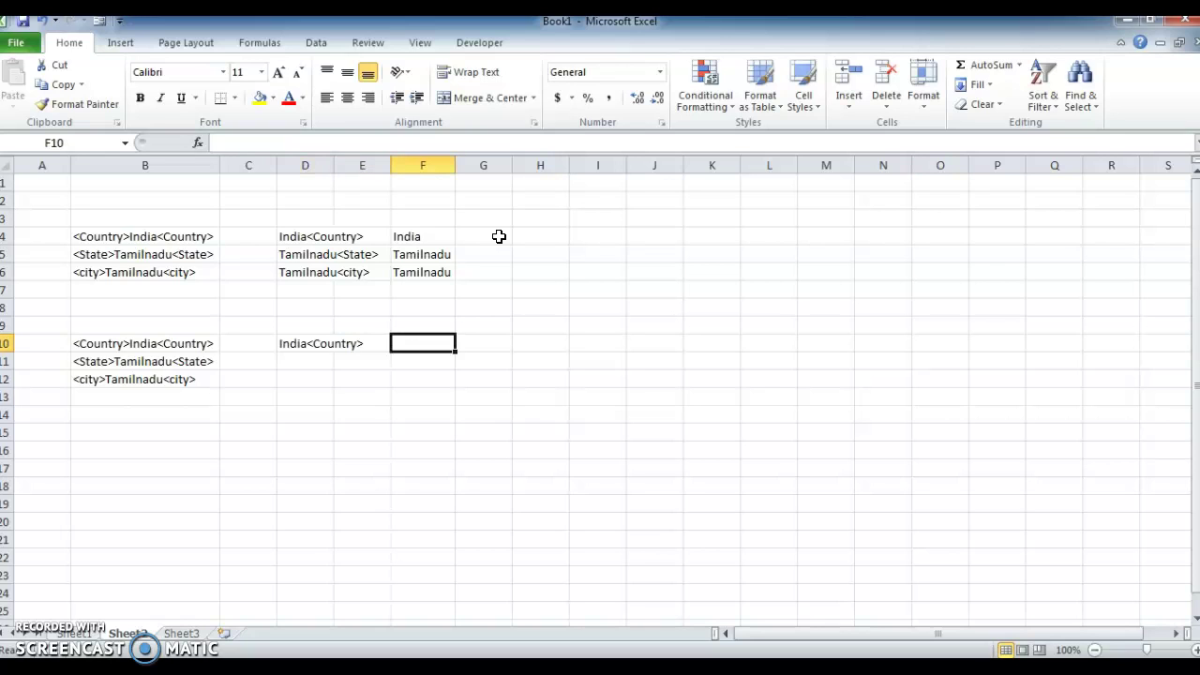
text(=left)
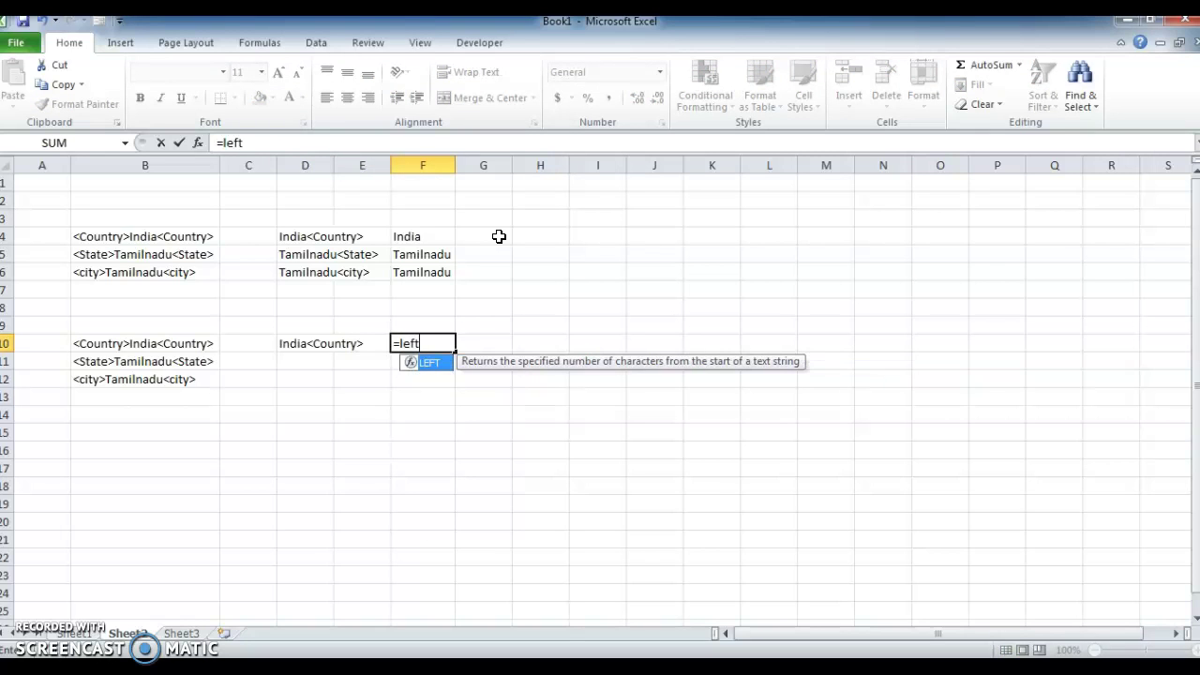
key(Tab)
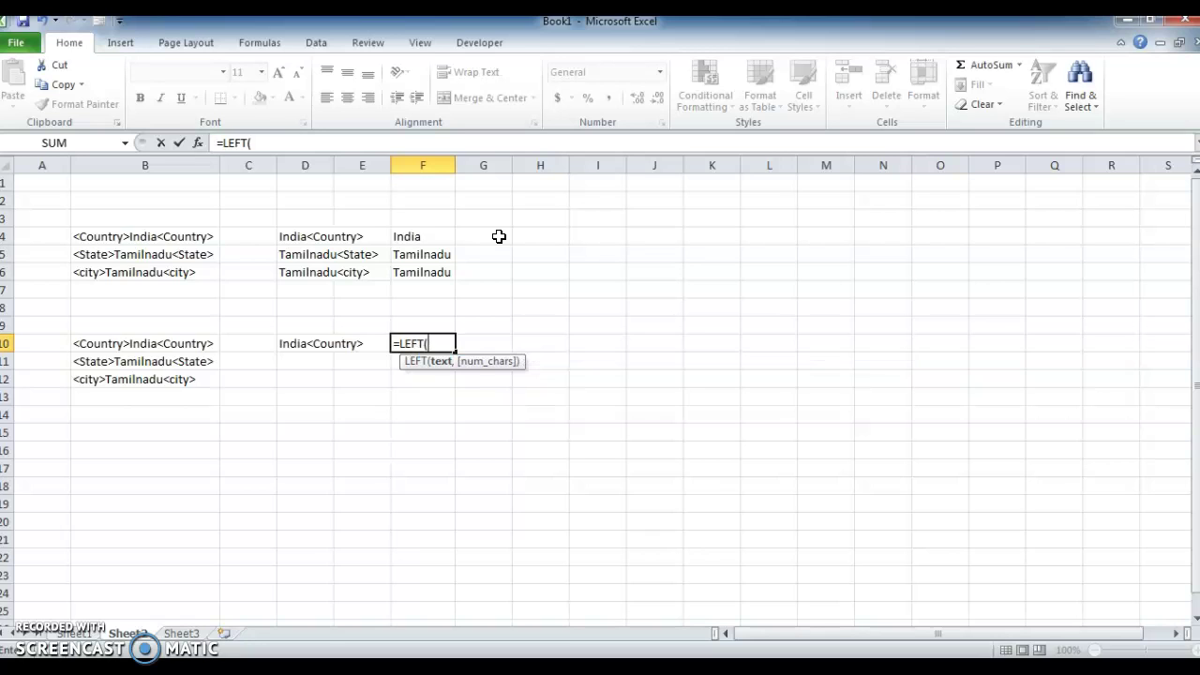
key(Left)
key(Left)
text(,find)
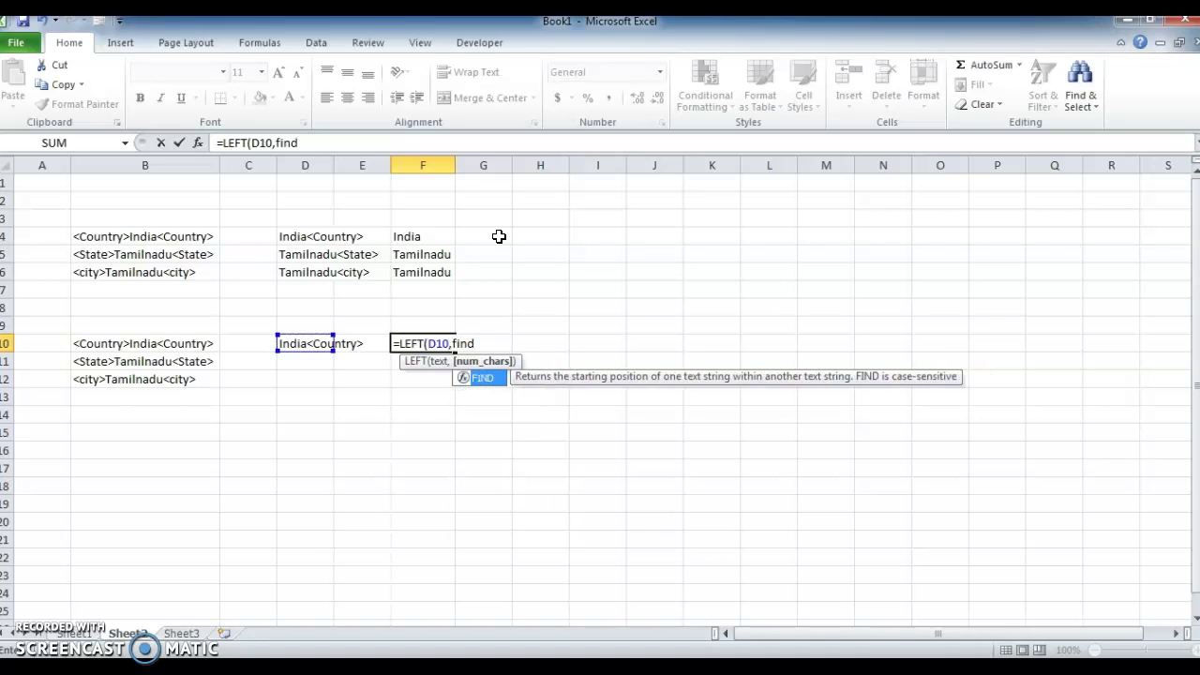
key(Tab)
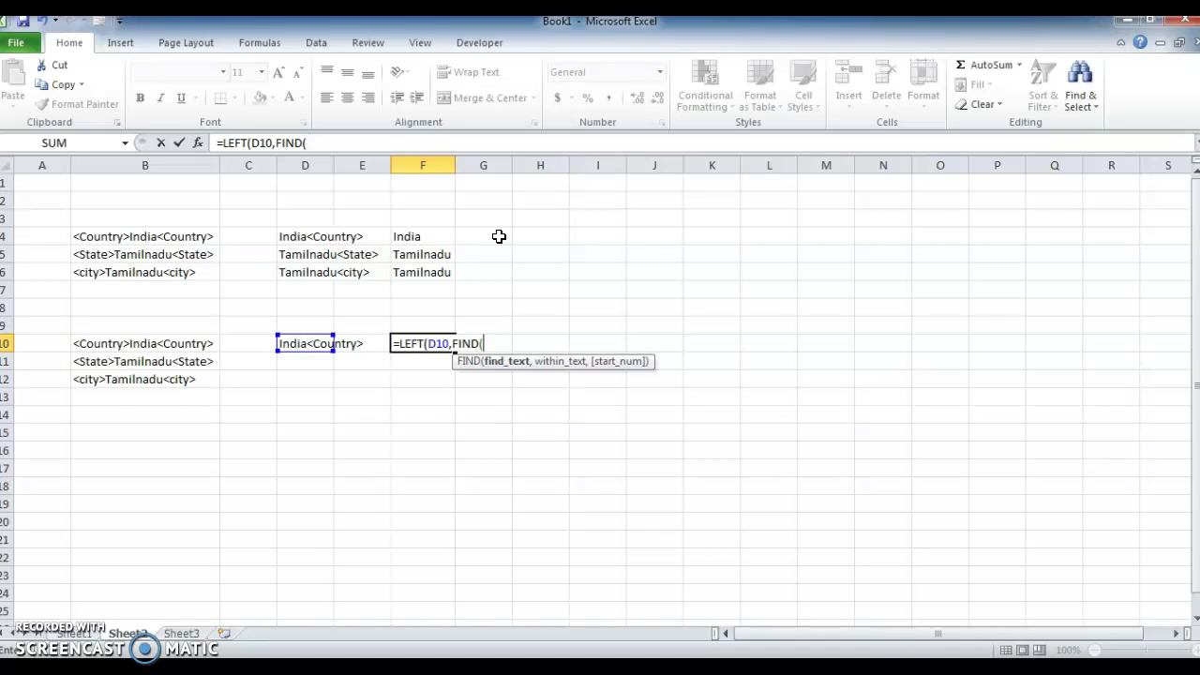
text("<",)
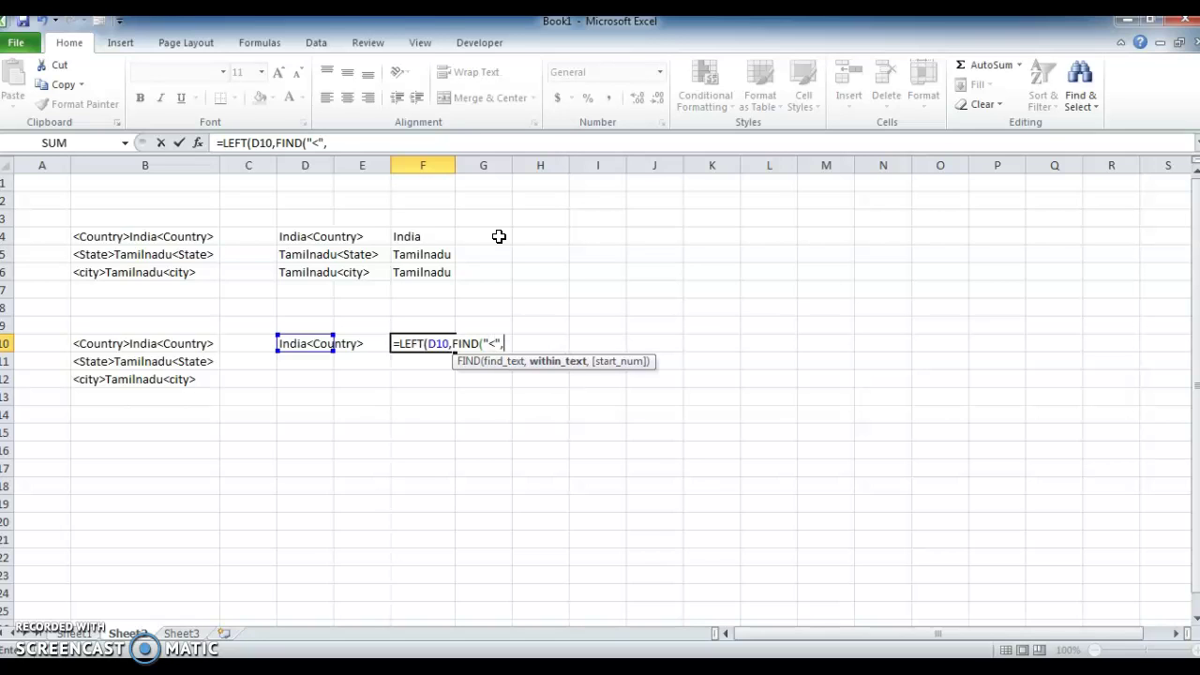
key(Left)
key(Left)
text())
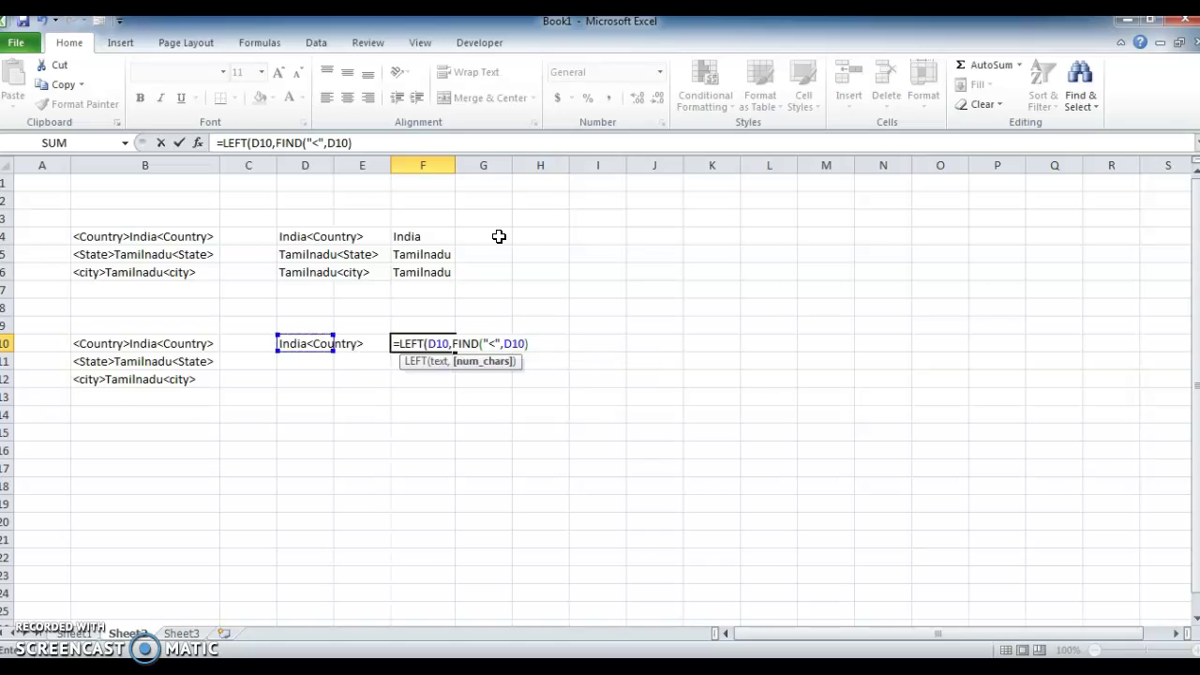
text(-1))
Commit F10, then copy the D10:F10 formulas down through row 12.
key(Return)
key(Left)
key(Left)
key(Up)
key(shift+Right)
key(shift+Right)
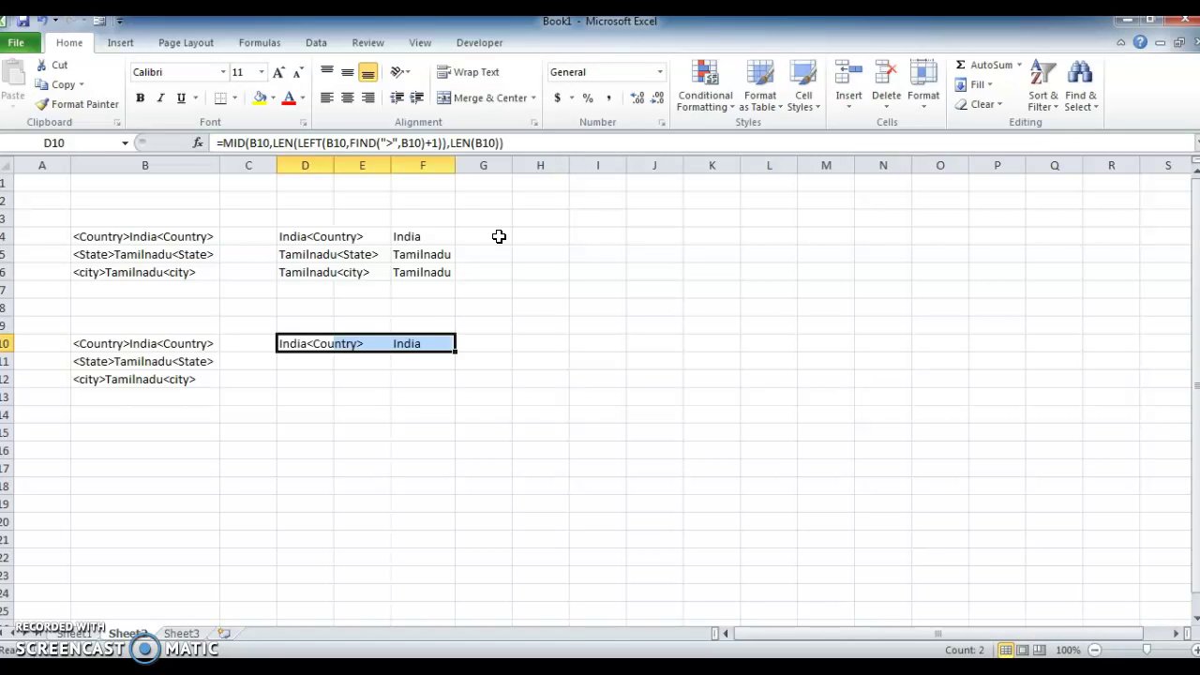
key(ctrl+c)
key(shift+Down)
key(shift+Down)
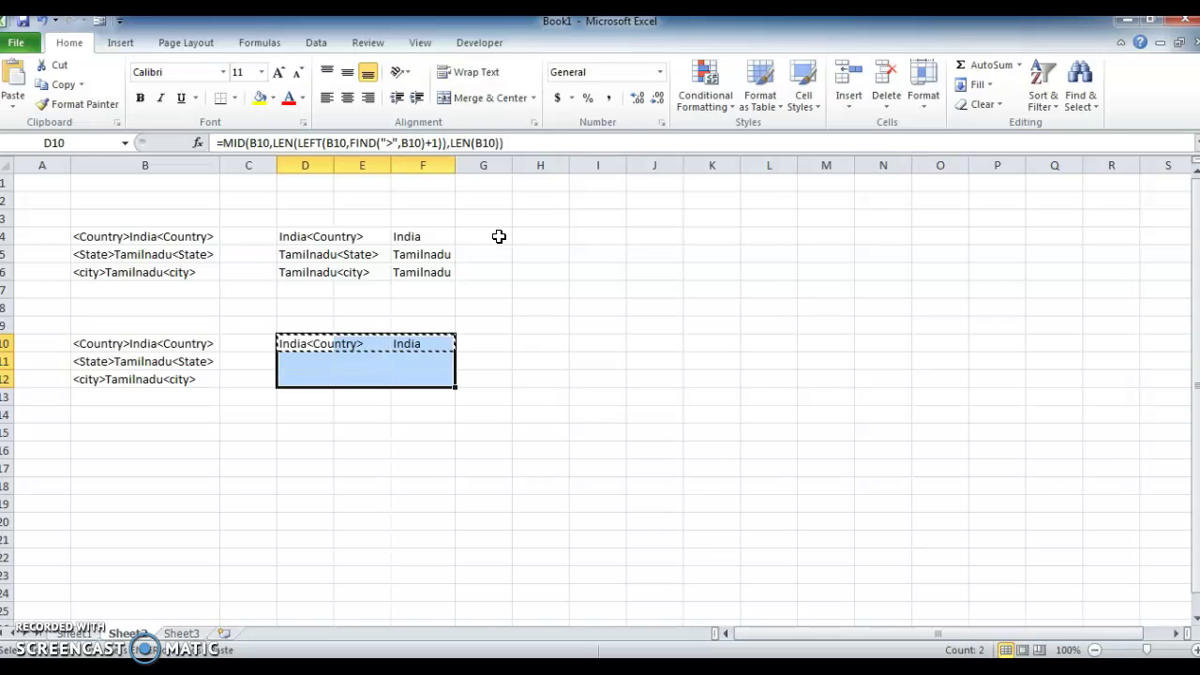
key(ctrl+v)
key(Escape)
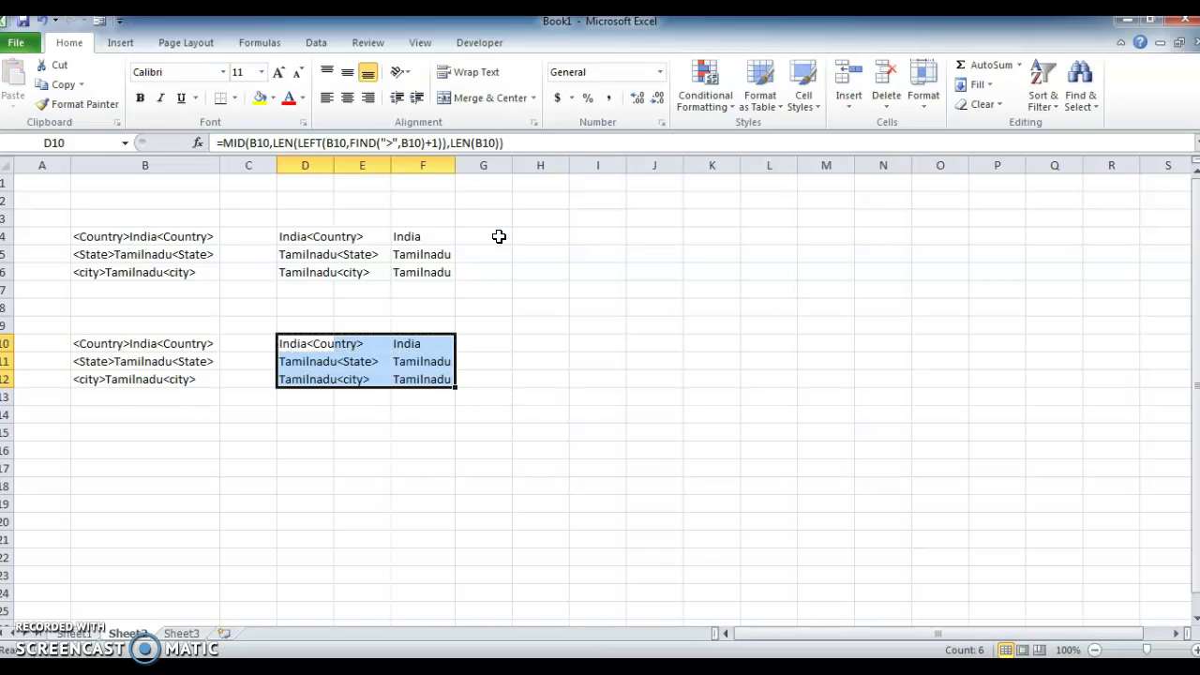
Review the column F results in both blocks and the MID formula in D4.
key(Right)
key(Right)
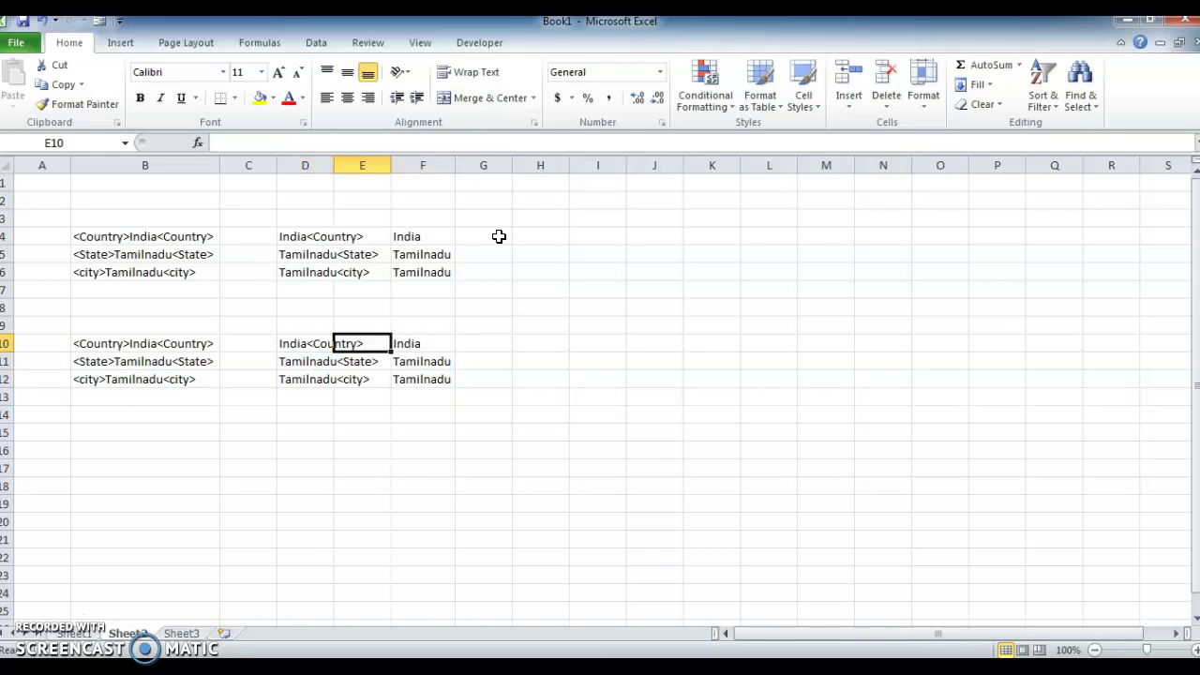
key(ctrl+Up)
key(ctrl+Up)
key(ctrl+Up)
key(ctrl+Down)
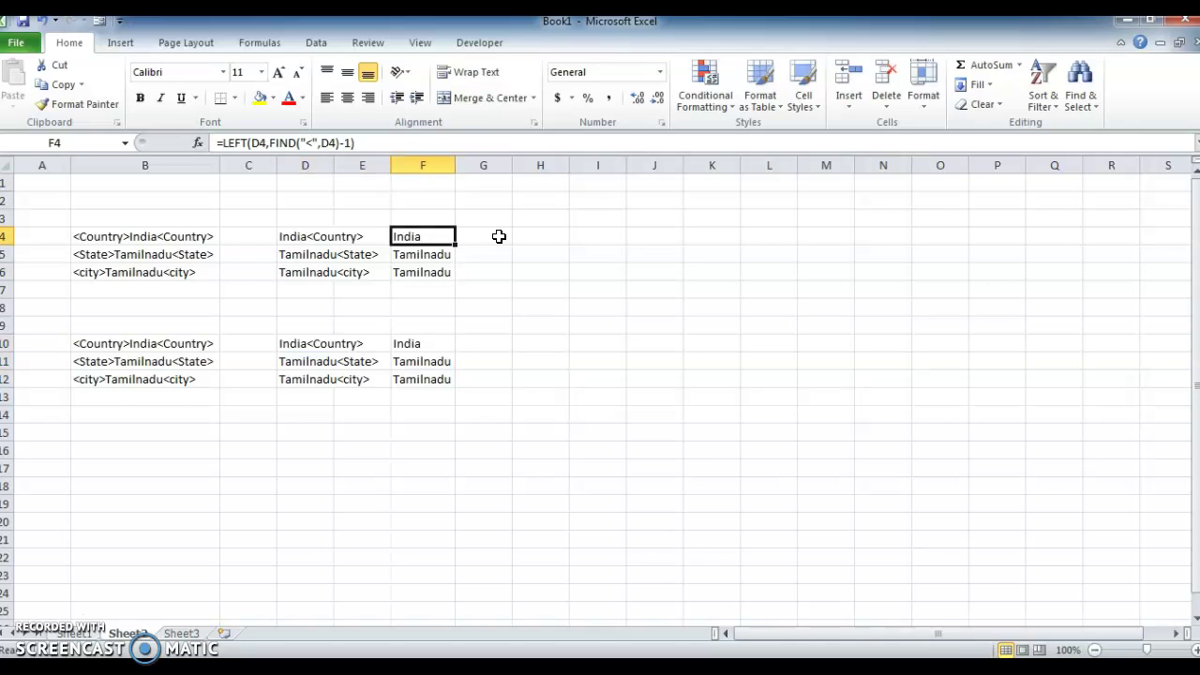
key(Down)
key(Down)
key(Down)
key(Down)
key(Down)
key(Down)
key(Down)
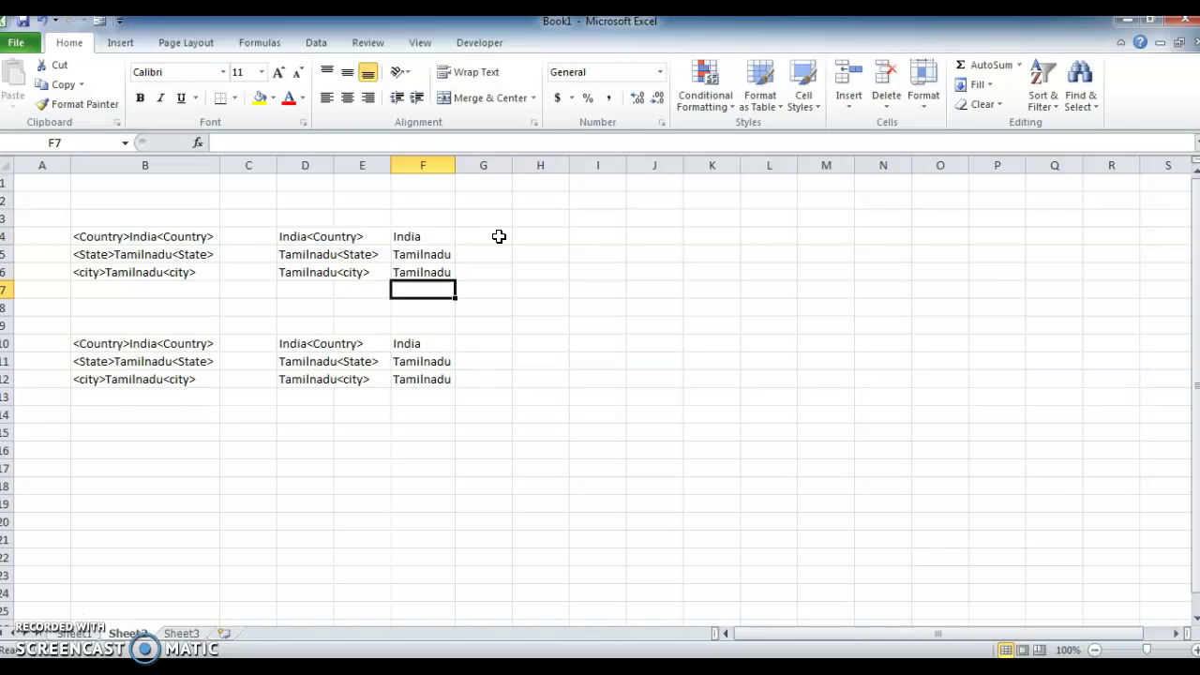
key(Up)
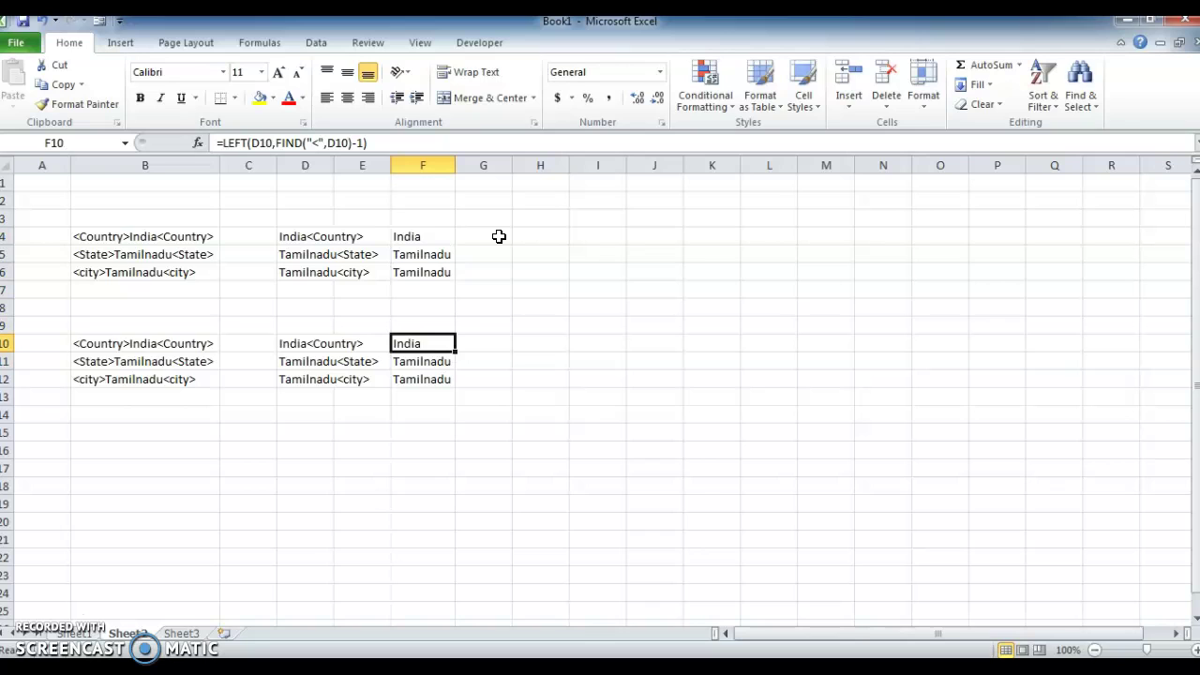
key(ctrl+shift+Down)
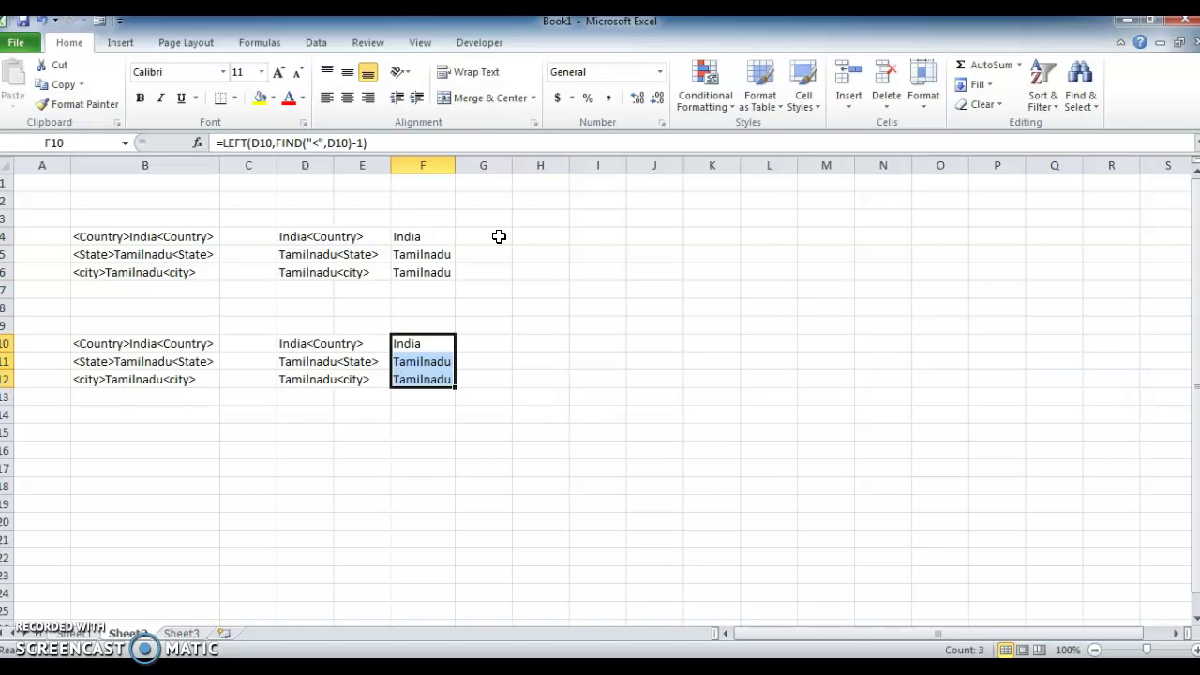
key(Up)
key(Up)
key(Up)
key(Up)
key(Up)
key(Up)
key(Up)
key(Up)
key(Up)
key(Down)
key(Down)
key(Down)
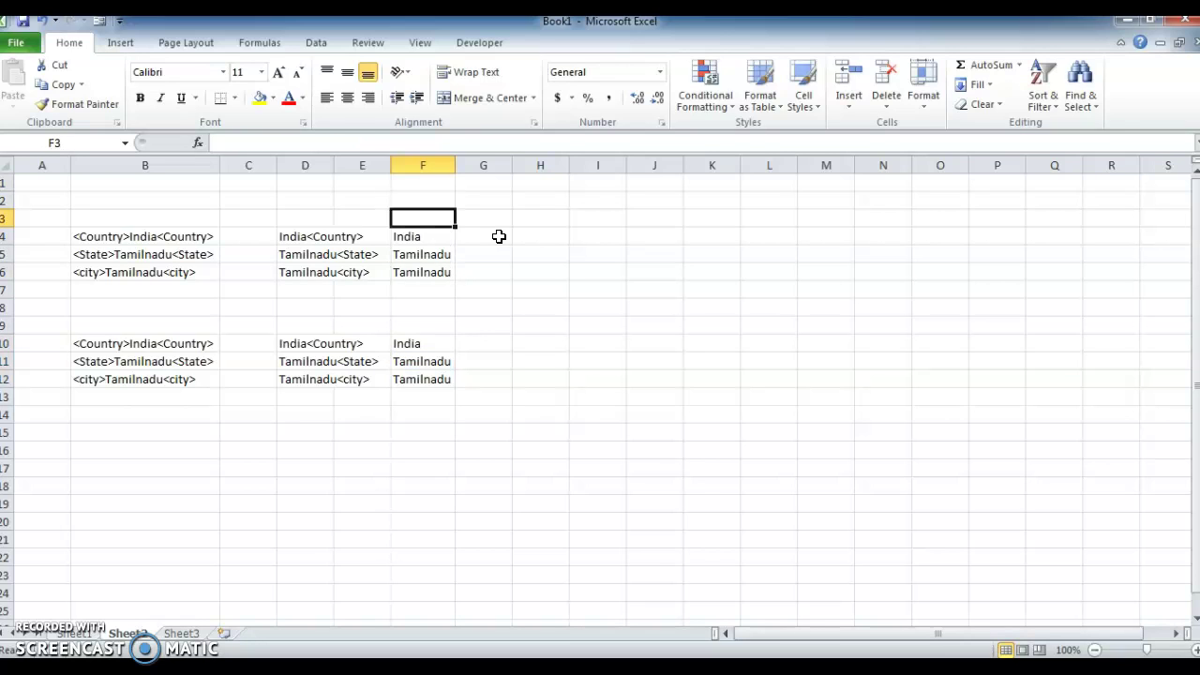
key(Left)
key(Left)
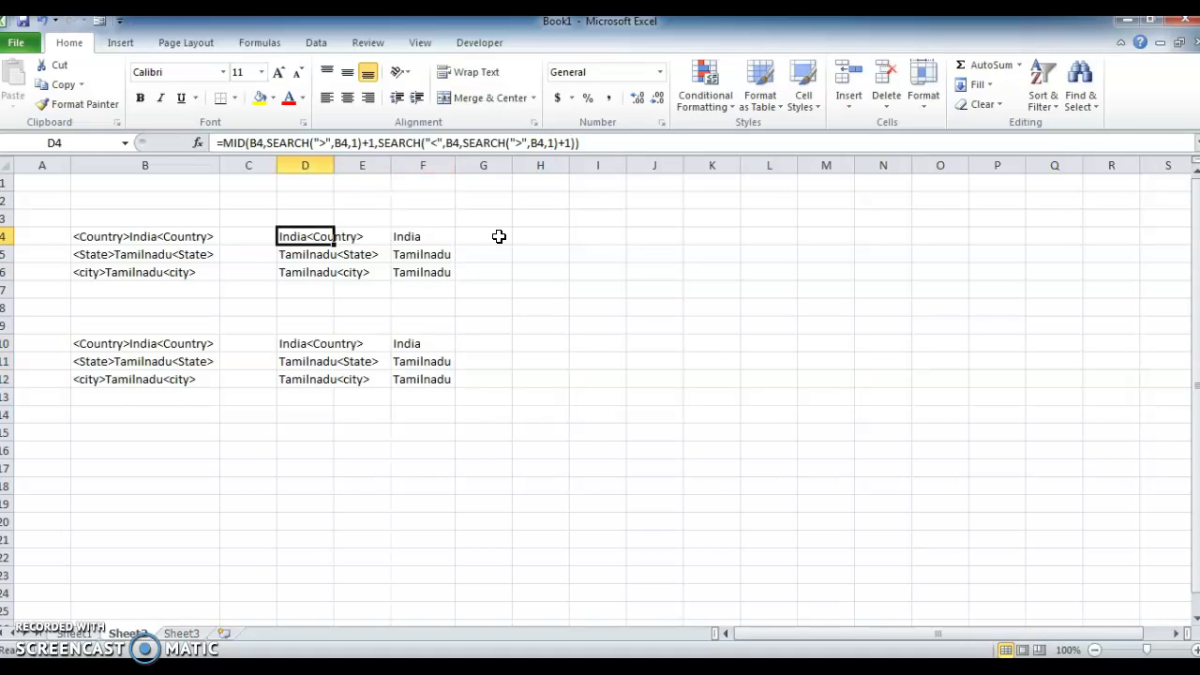
Copy D4's MID formula as plain text into I4.
key(F2)
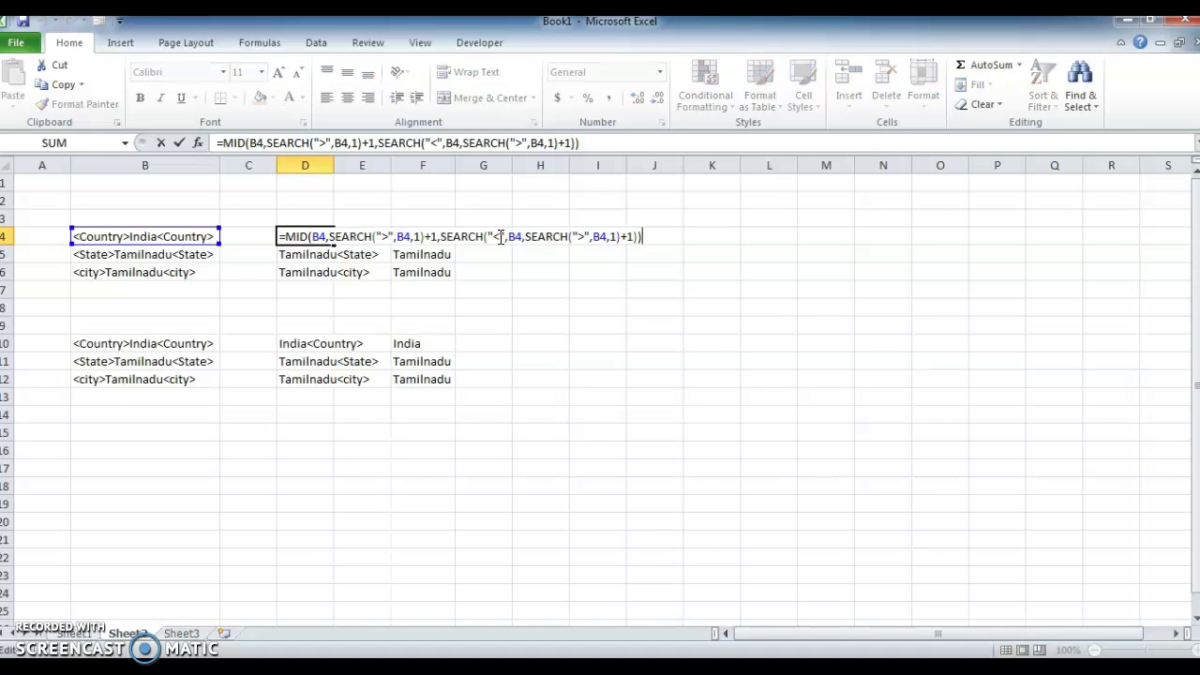
key(ctrl+shift+Left)
key(ctrl+shift+Left)
key(ctrl+shift+Left)
key(ctrl+shift+Left)
key(ctrl+shift+Left)
key(ctrl+shift+Left)
key(shift+Right)
key(ctrl+c)
key(Return)
key(Up)
key(Right)
key(Right)
key(Right)
key(Right)
key(Right)
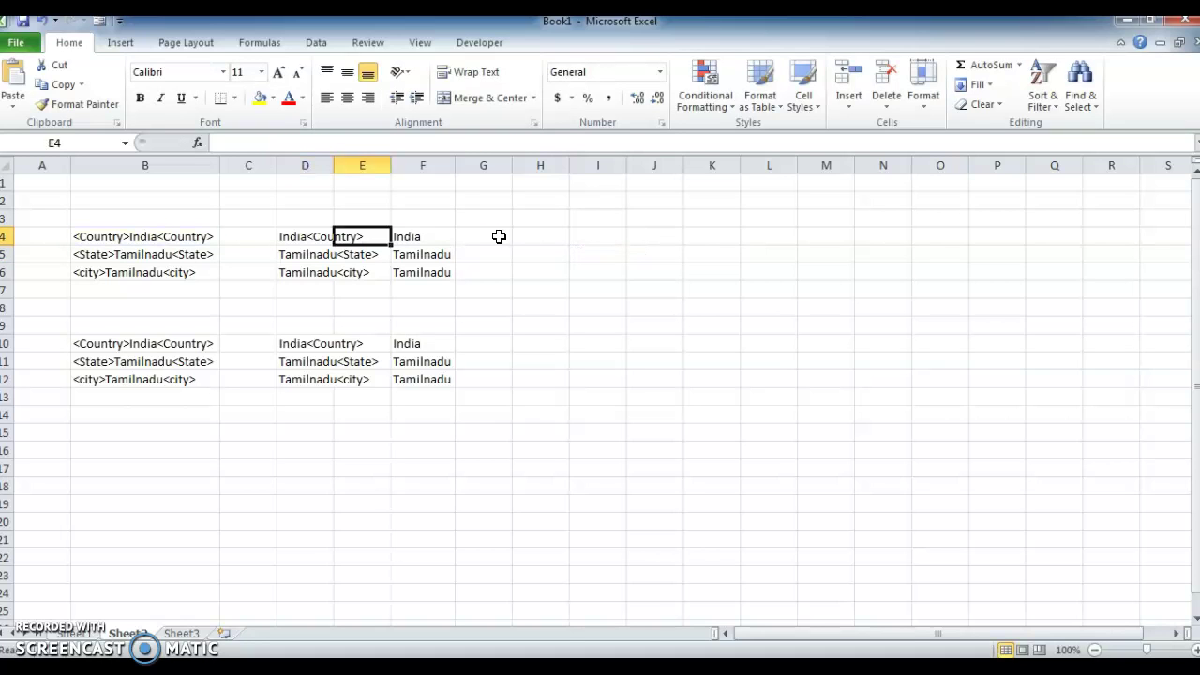
key(ctrl+v)
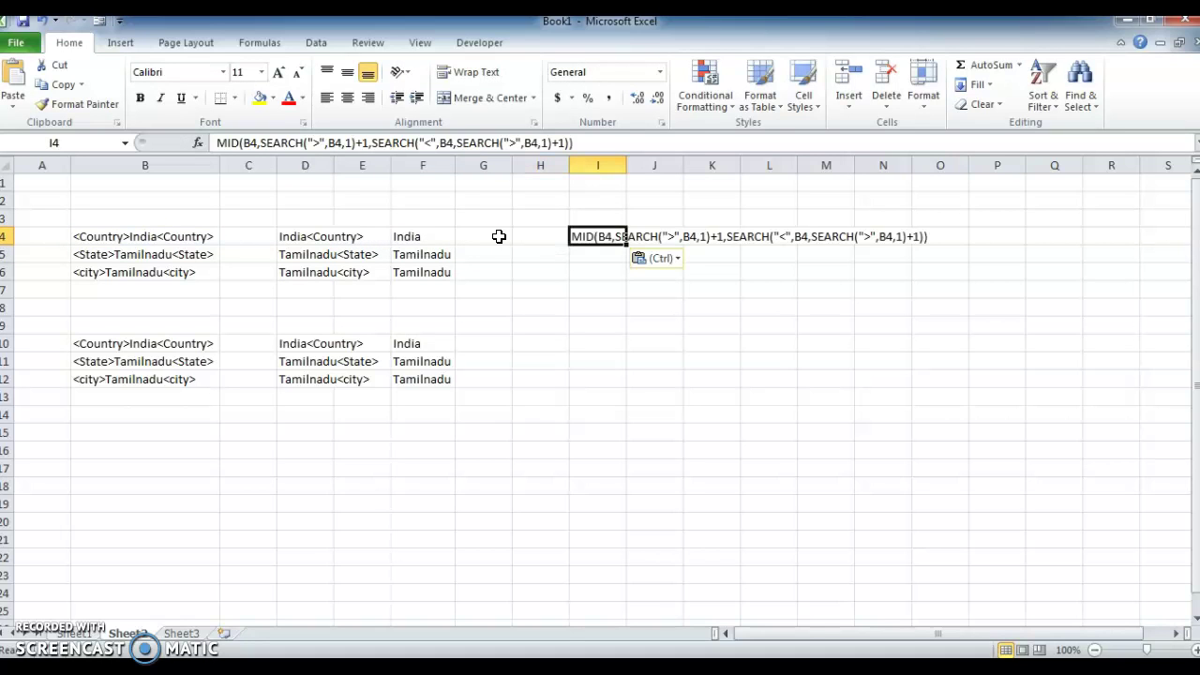
Copy F4's LEFT formula as plain text into I6.
key(Left)
key(Left)
key(Left)
key(F2)
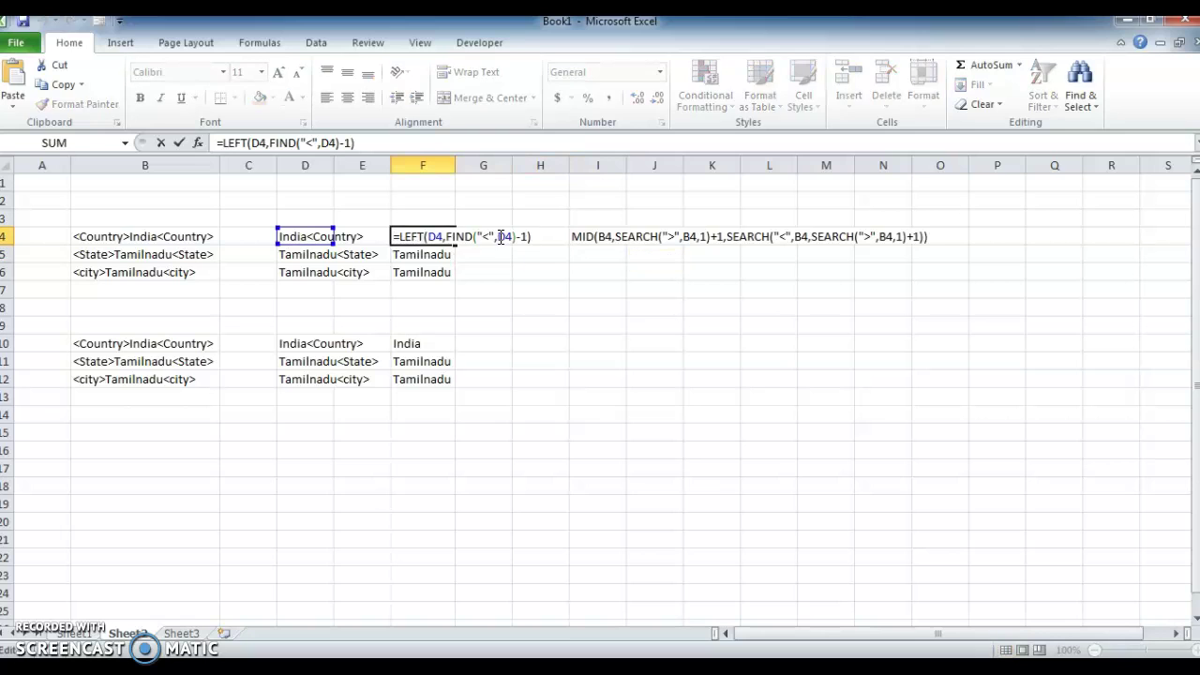
key(shift+Left)
key(shift+Left)
key(shift+Left)
key(shift+Left)
key(shift+Left)
key(shift+Left)
key(shift+Left)
key(shift+Left)
key(shift+Left)
key(shift+Left)
key(shift+Left)
key(shift+Left)
key(shift+Left)
key(shift+Left)
key(shift+Left)
key(shift+Left)
key(shift+Left)
key(shift+Left)
key(shift+Left)
key(shift+Left)
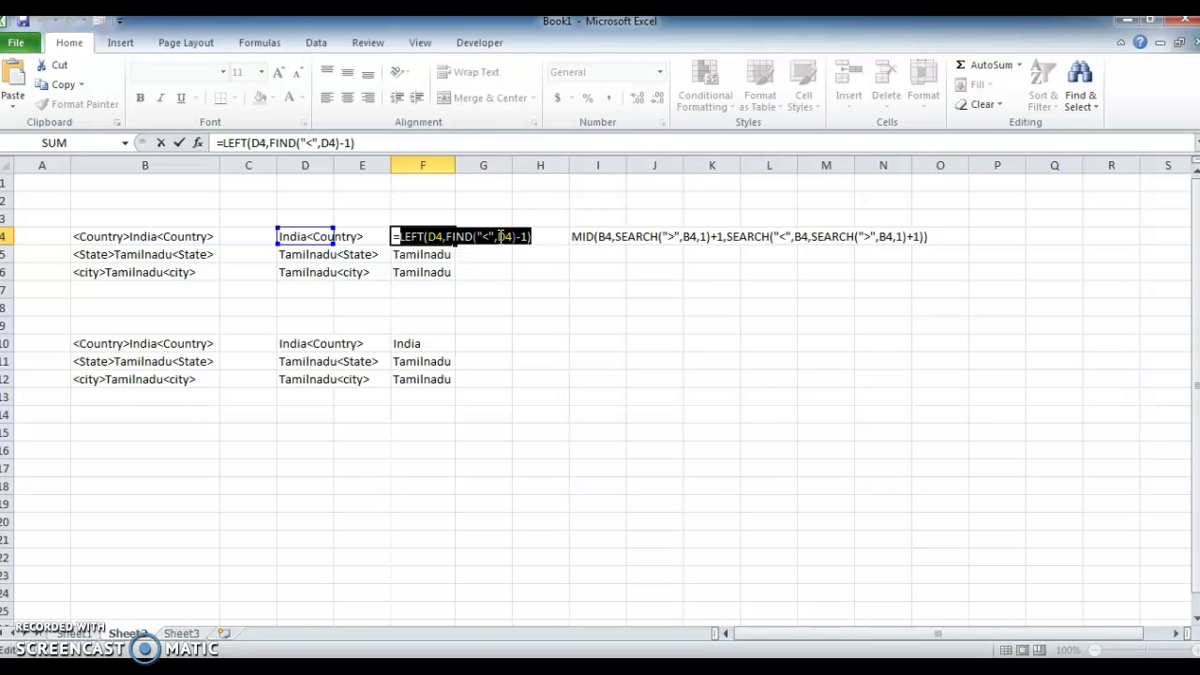
key(Return)
key(Right)
key(Right)
key(Right)
key(Down)
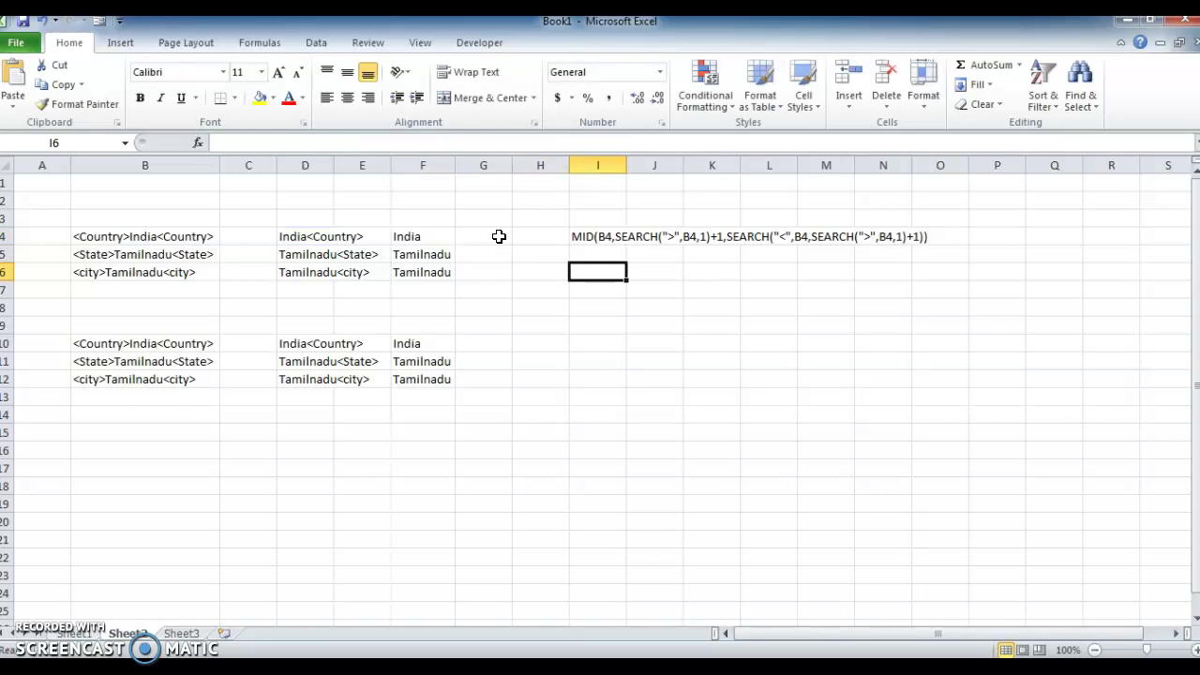
key(ctrl+v)
Copy D10's formula =MID(B10,LEN(LEFT(B10,FIND(">",B10)+1)),LEN(B10)) as text into I10.
key(Down)
key(Down)
key(Down)
key(Down)
key(Down)
key(Left)
key(Left)
key(Left)
key(Left)
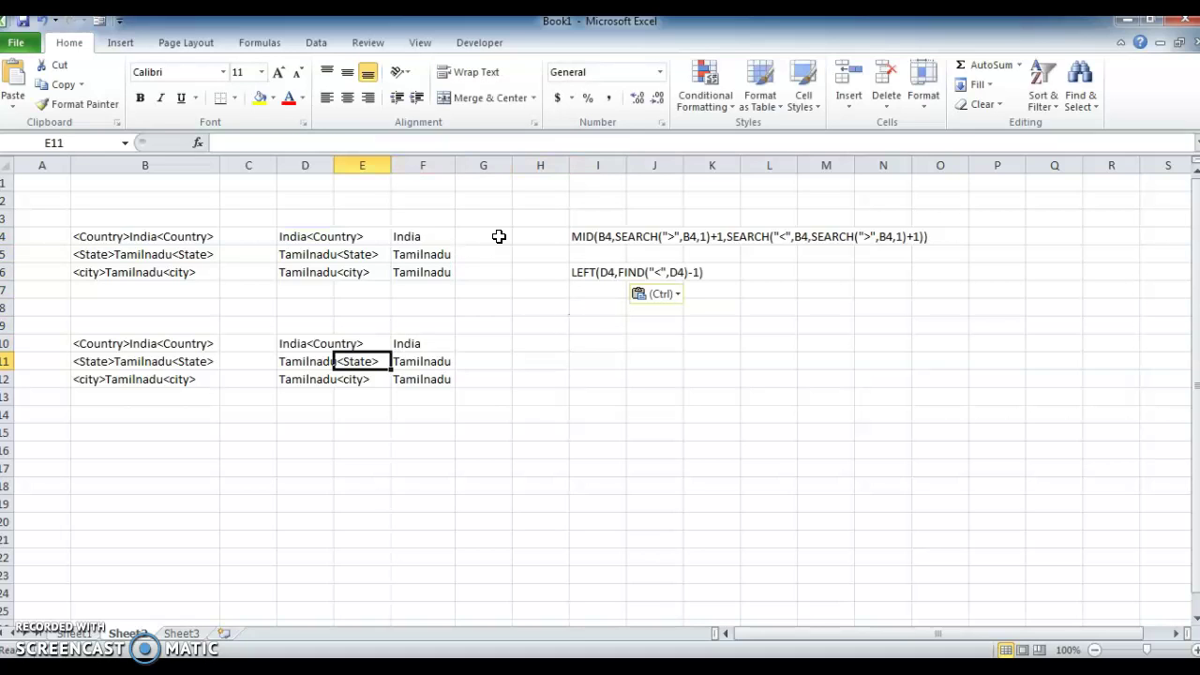
key(Up)
key(Left)
text(=MID(B10,LEN(LEFT(B10,FIND(">",B10)+1)),LEN(B10)))
key(shift+Left)
key(shift+Left)
key(shift+Left)
key(shift+Left)
key(shift+Left)
key(shift+Left)
key(shift+Left)
key(shift+Left)
key(shift+Left)
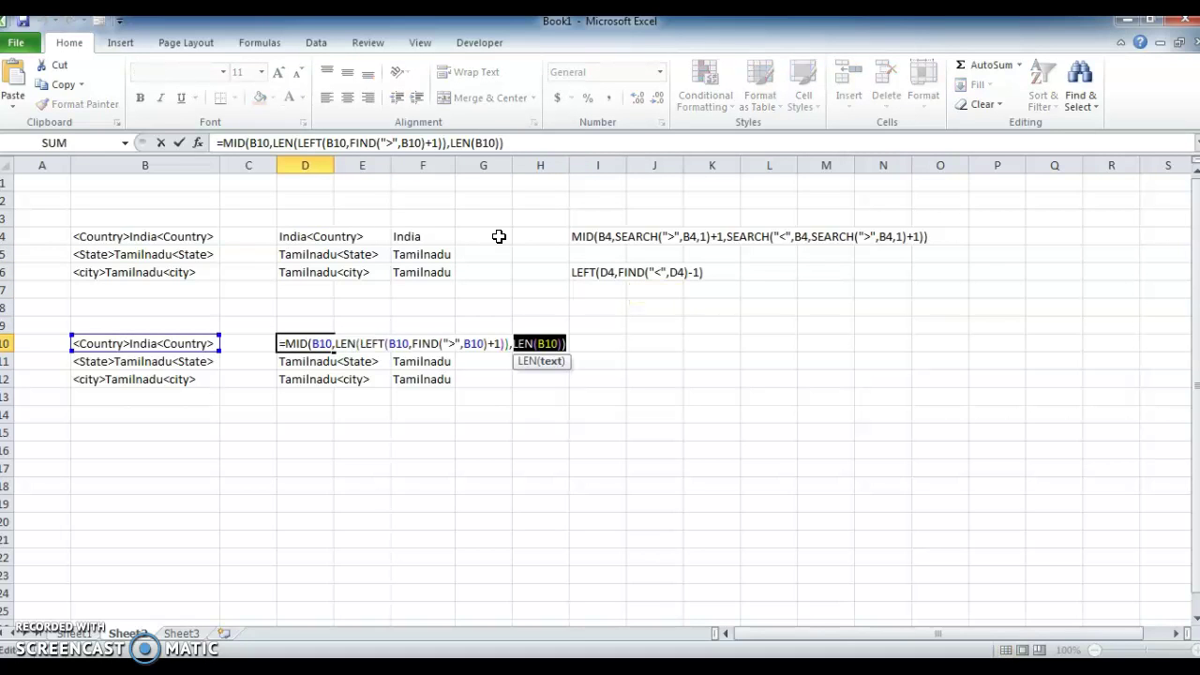
key(shift+Home)
key(Return)
key(Up)
key(Right)
Copy F10's LEFT formula as plain text into I12, then check I10.
key(Right)
key(Right)
key(Right)
key(Right)
key(ctrl+v)
key(Down)
key(Down)
key(Left)
key(Left)
key(Left)
key(Right)
key(Left)
key(Up)
key(Up)
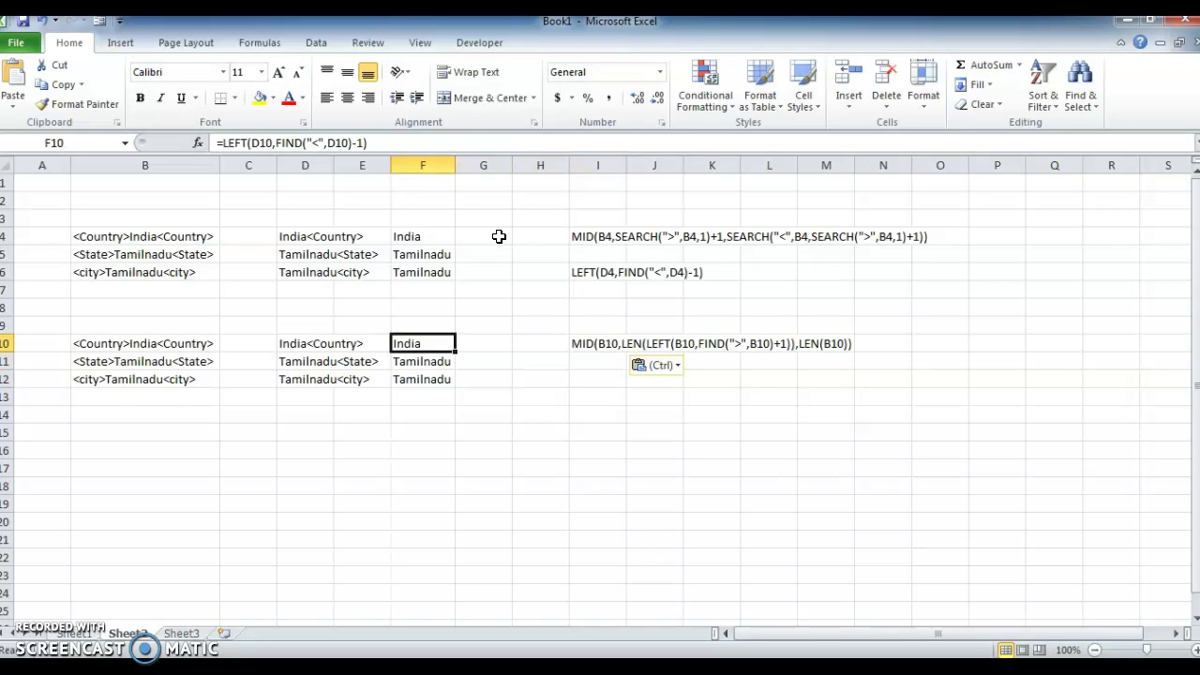
key(F2)
key(Left)
key(Left)
key(End)
key(shift+Left)
key(shift+Left)
key(shift+Left)
key(shift+Left)
key(shift+Left)
key(shift+Left)
key(shift+Left)
key(shift+Left)
key(shift+Left)
key(shift+Left)
key(shift+Left)
key(shift+Left)
key(shift+Left)
key(shift+Left)
key(shift+Left)
key(shift+Left)
key(shift+Left)
key(shift+Left)
key(shift+Left)
key(shift+Left)
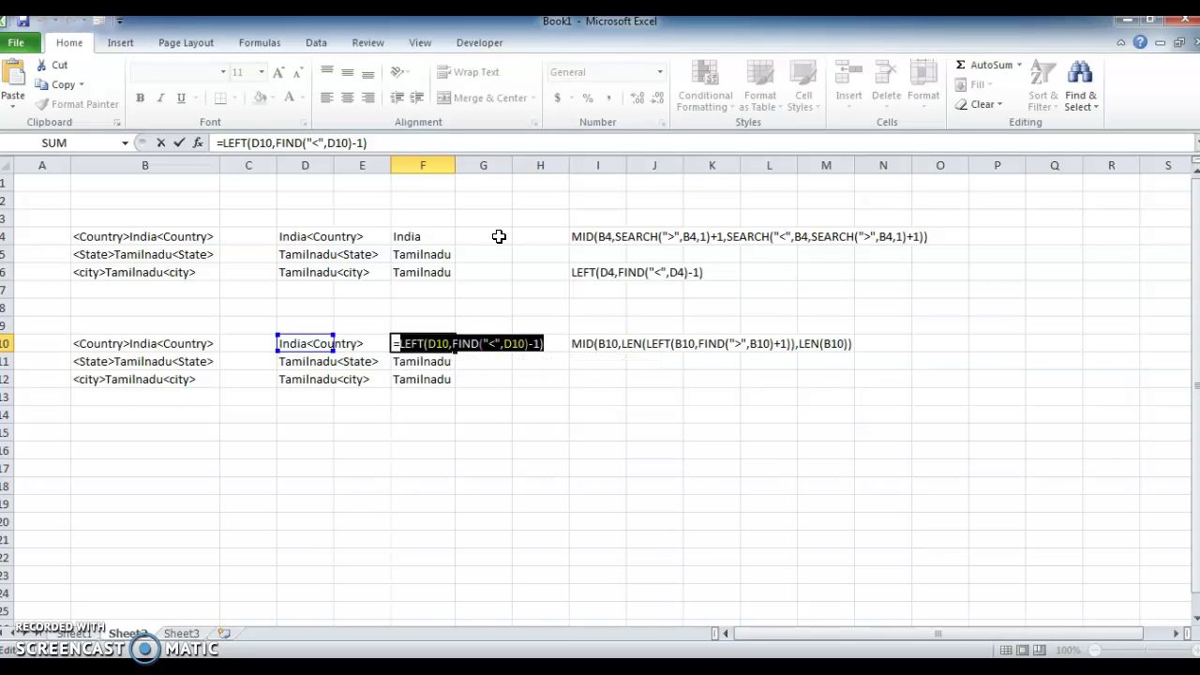
key(Return)
key(Up)
key(Right)
key(Right)
key(Right)
key(Down)
key(Down)
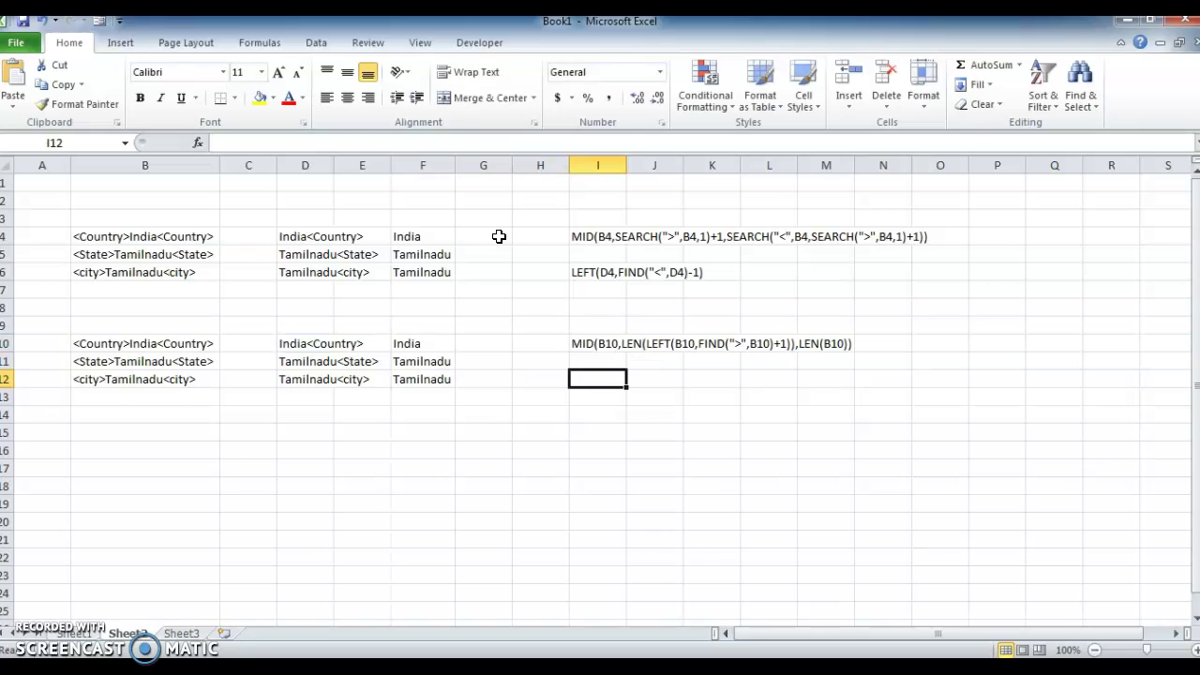
key(ctrl+v)
key(Up)
key(Up)
key(Up)
key(Up)
key(Down)
key(Down)
key(Up)
key(Up)
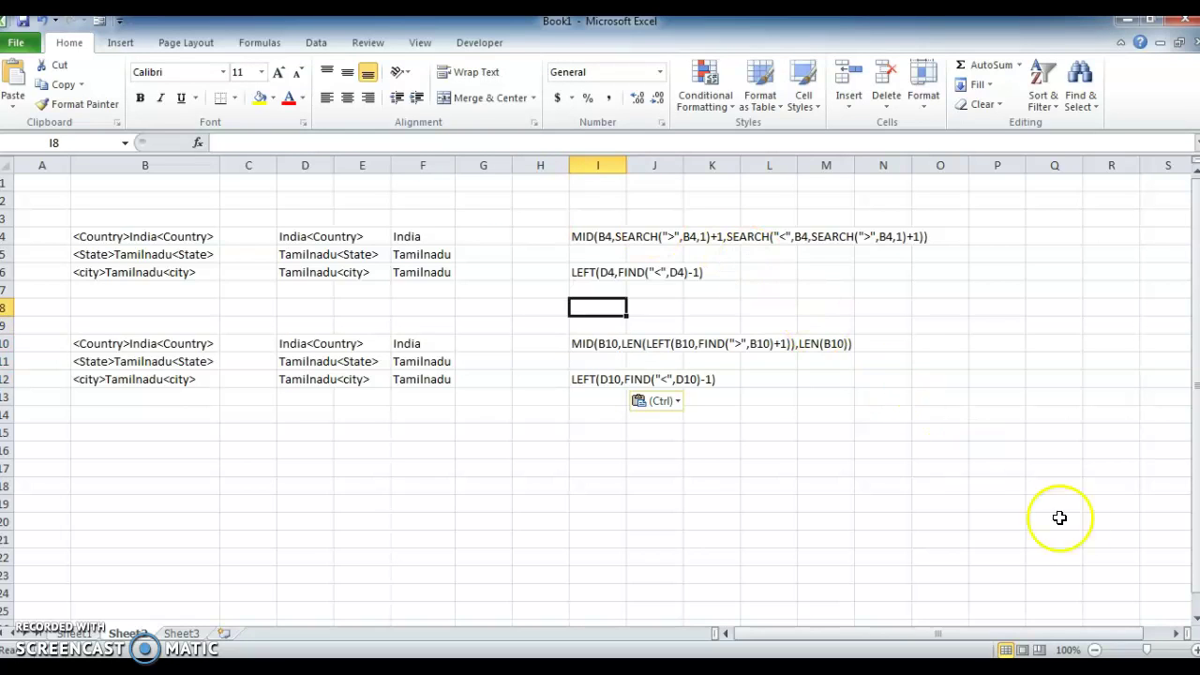
click(1195, 649)
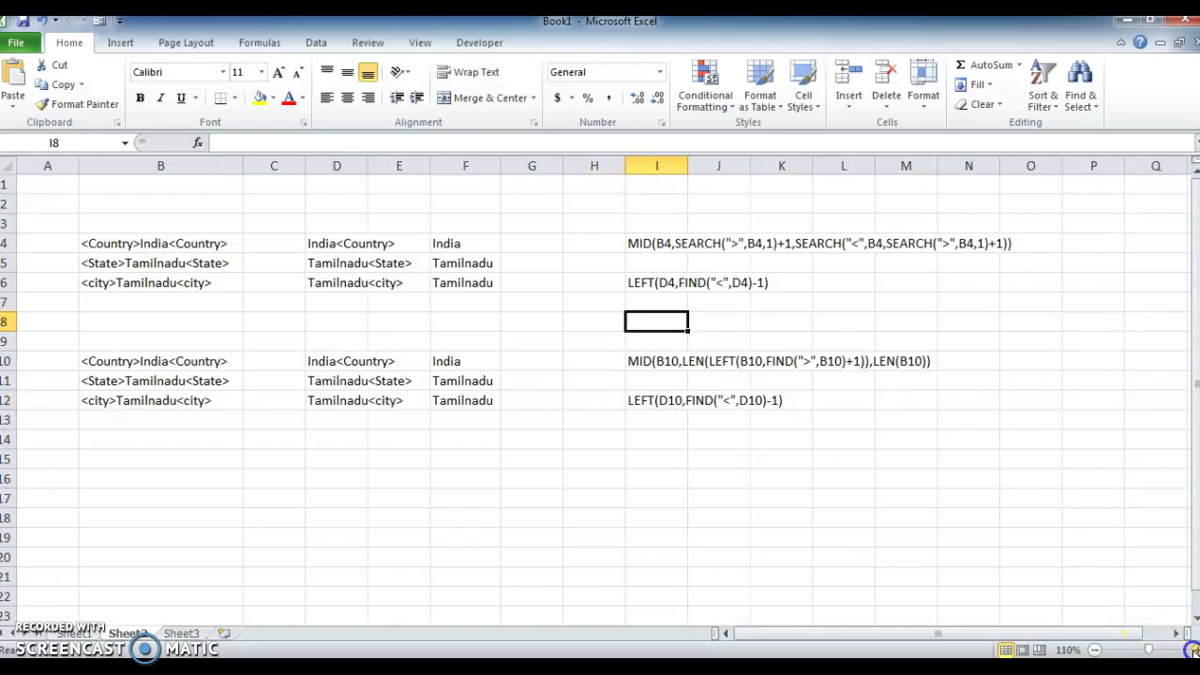
click(1195, 650)
click(1195, 650)
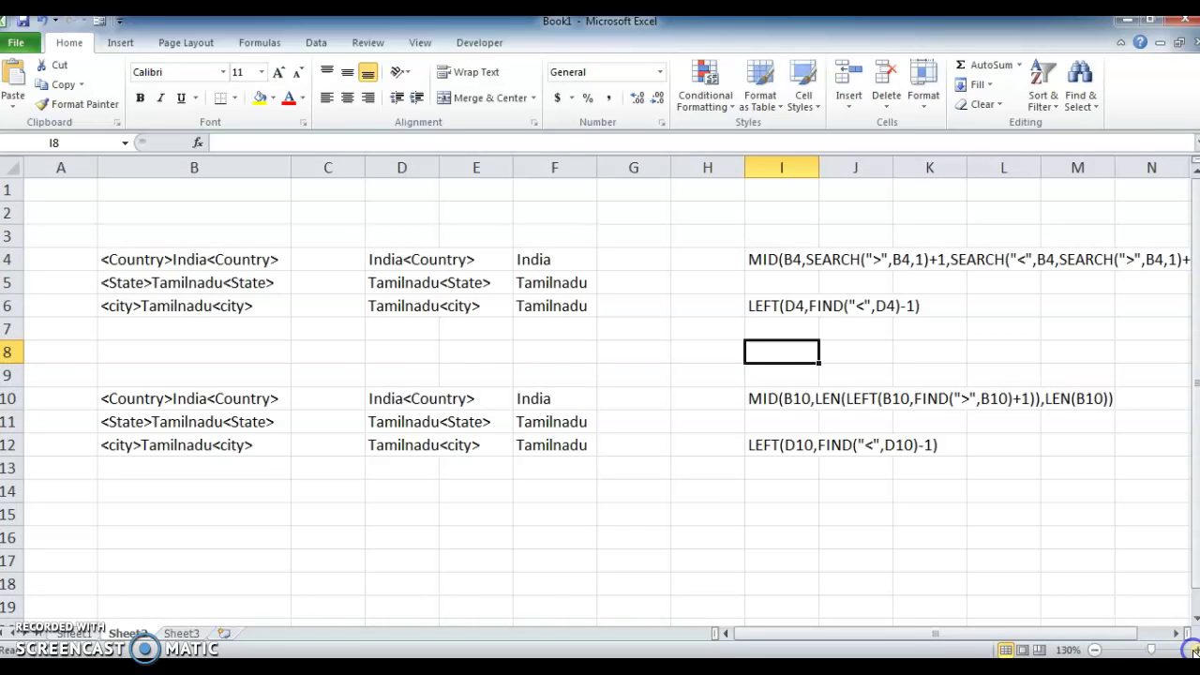
click(1094, 649)
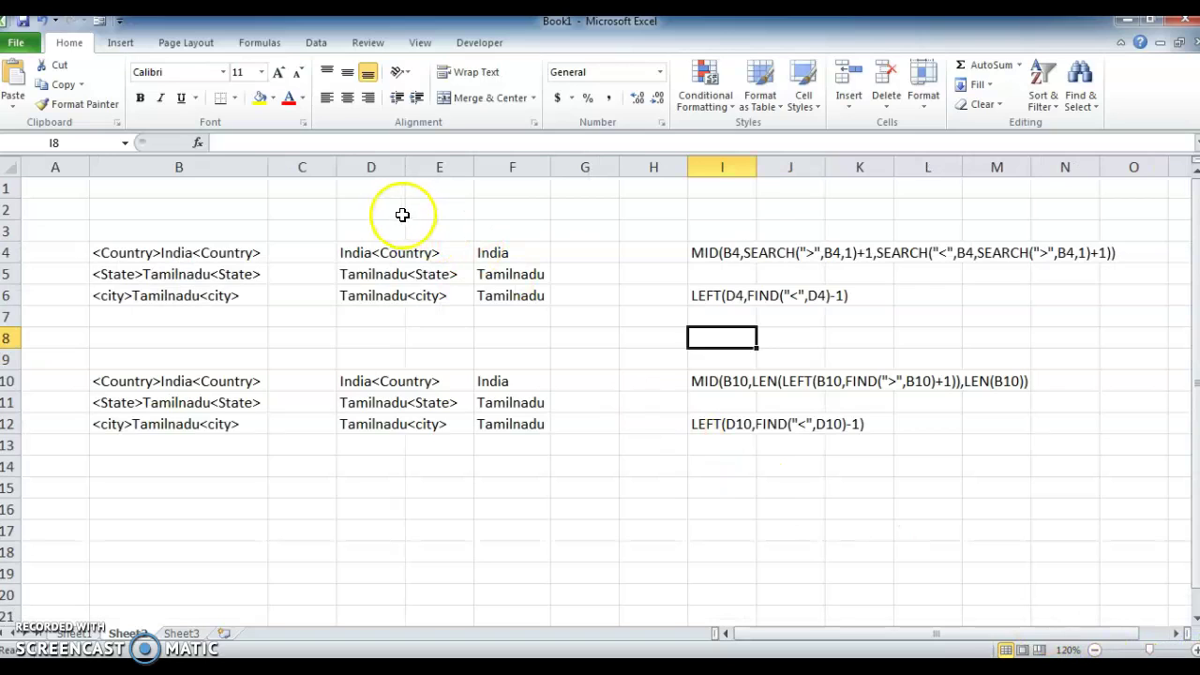